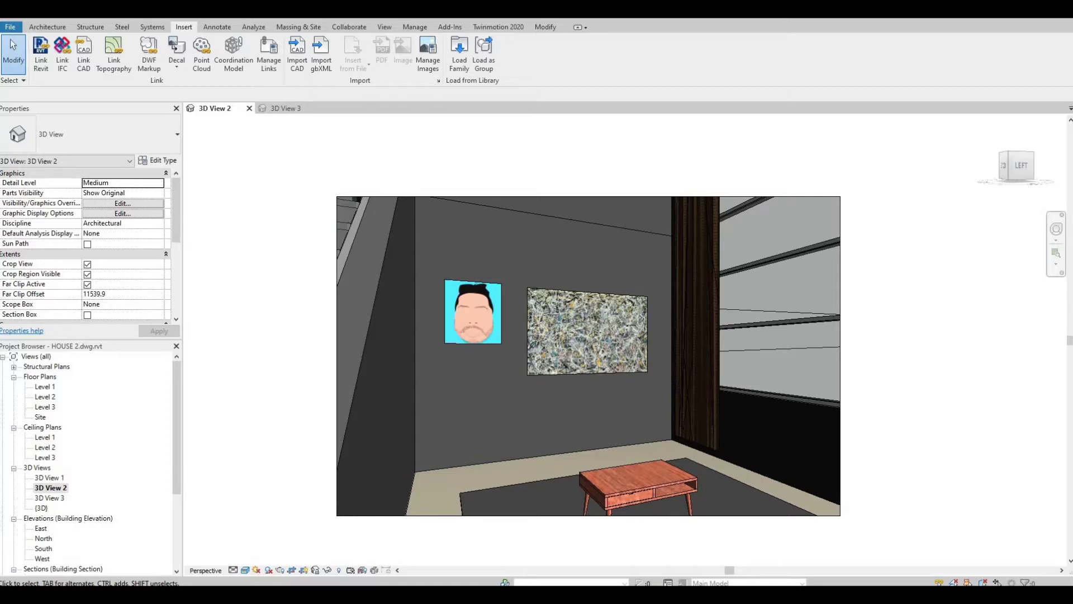
Open 3D View 3 from the Project Browser to view the model in 3D
double_click(53, 498)
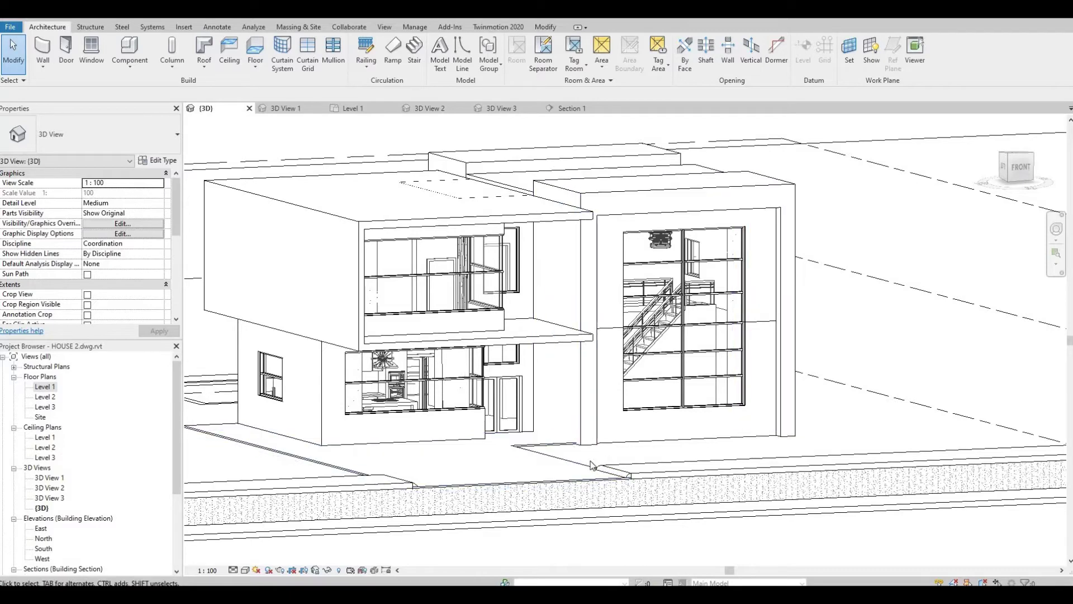
Open the Level 1 floor plan and bring up the Insert ribbon's Decal options
double_click(45, 386)
scroll(378, 414, "up", 2)
scroll(536, 352, "up", 2)
scroll(534, 350, "up", 3)
scroll(534, 363, "up", 2)
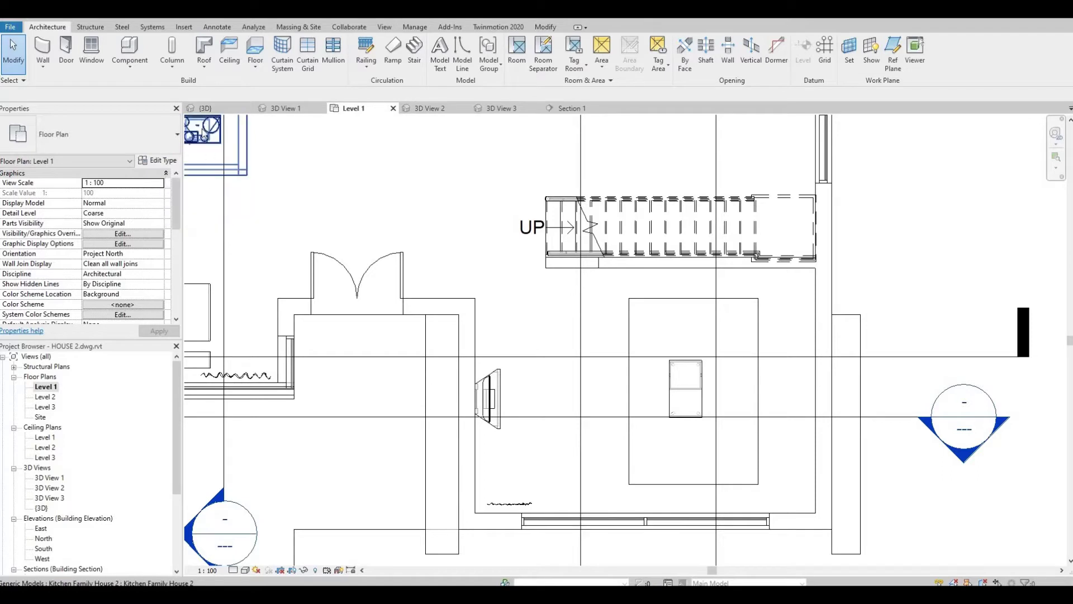
left_click(183, 26)
left_click(176, 65)
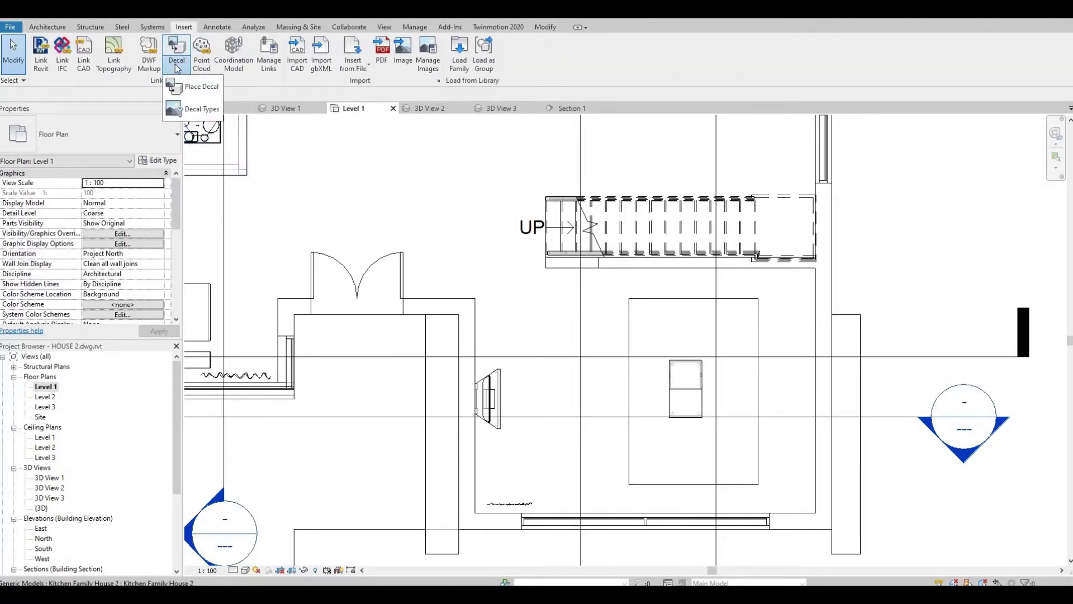
In Decal Types, add 'New Decal 1 poster' and load poster.JPG as its source image
left_click(198, 109)
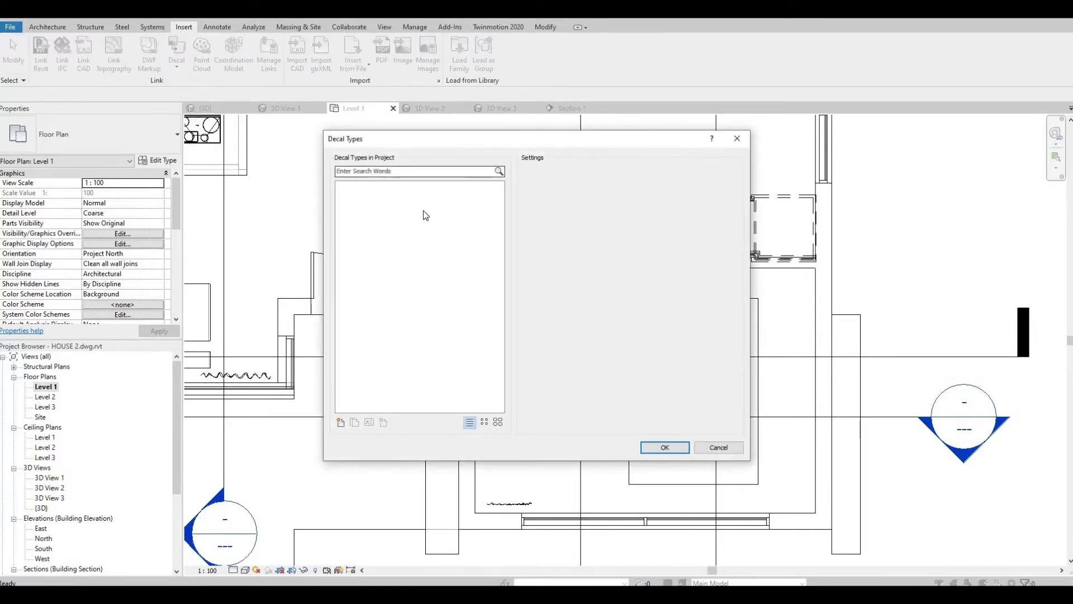
left_click(340, 422)
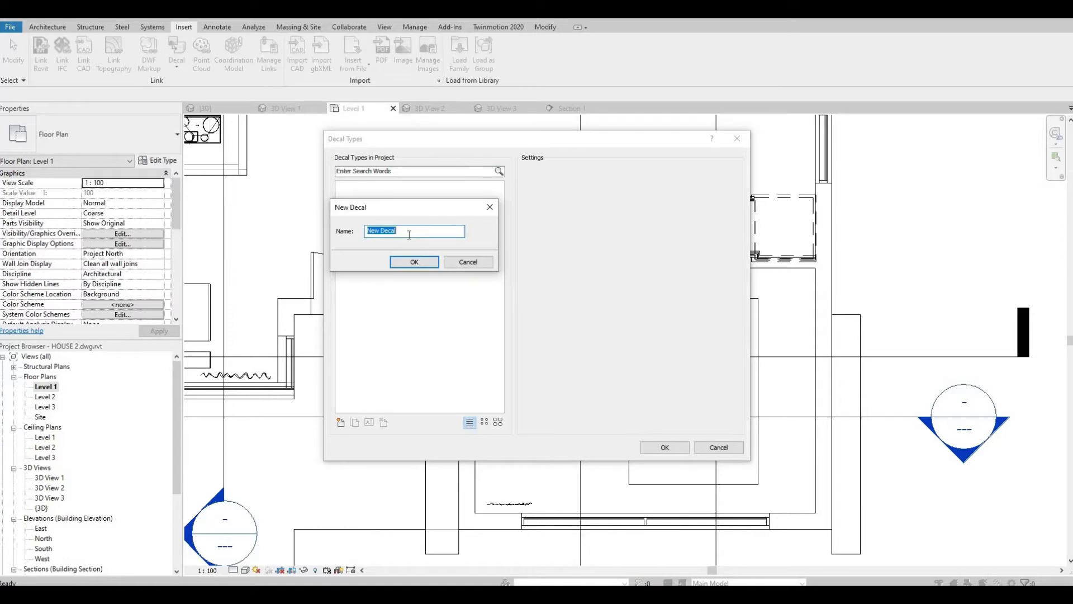
key("End")
left_click(400, 263)
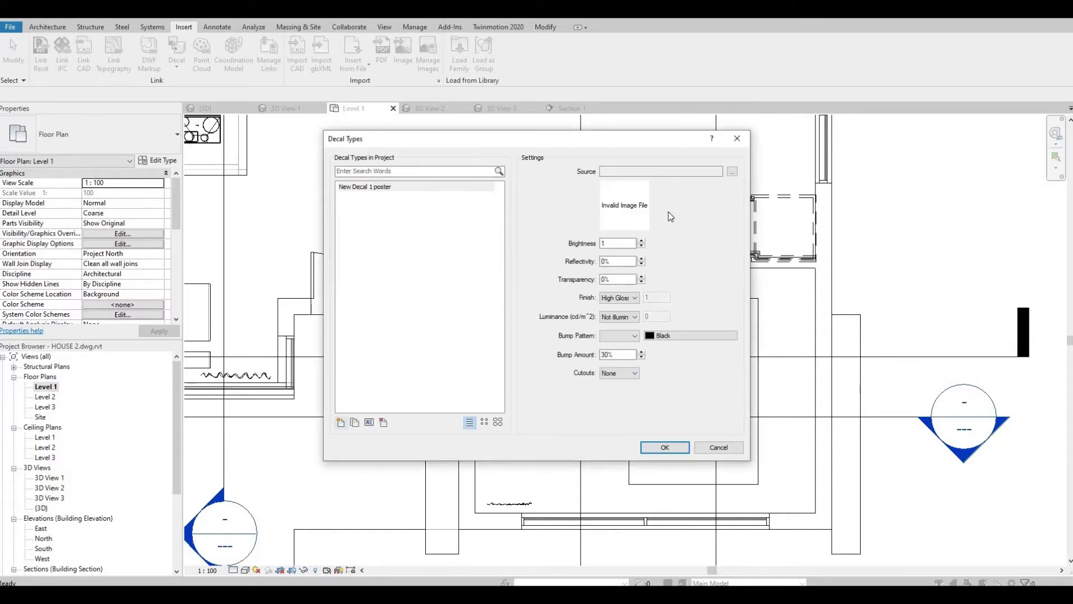
key("Tab")
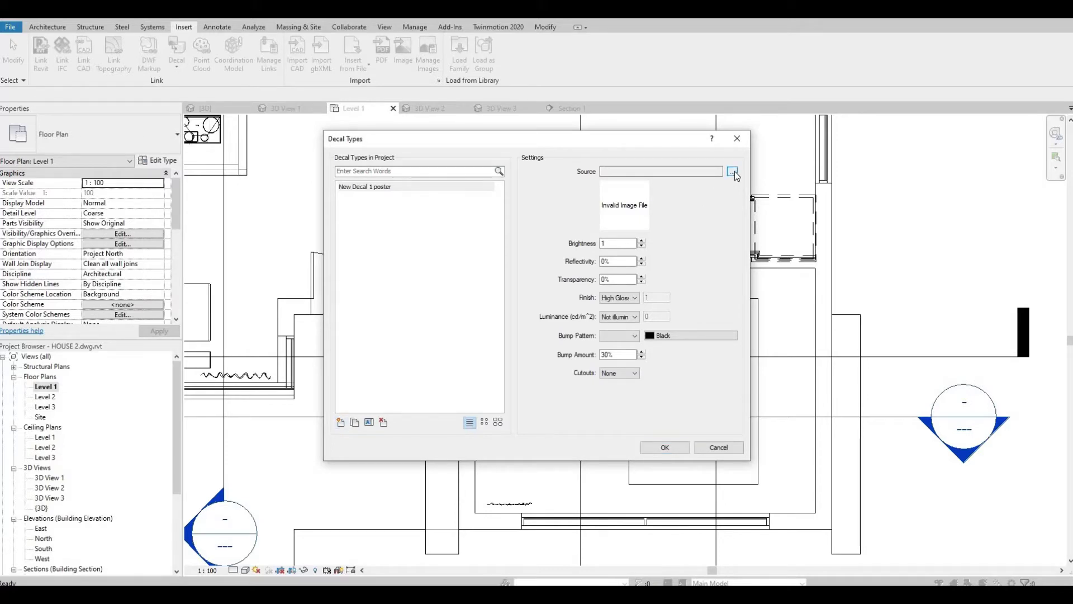
left_click(732, 172)
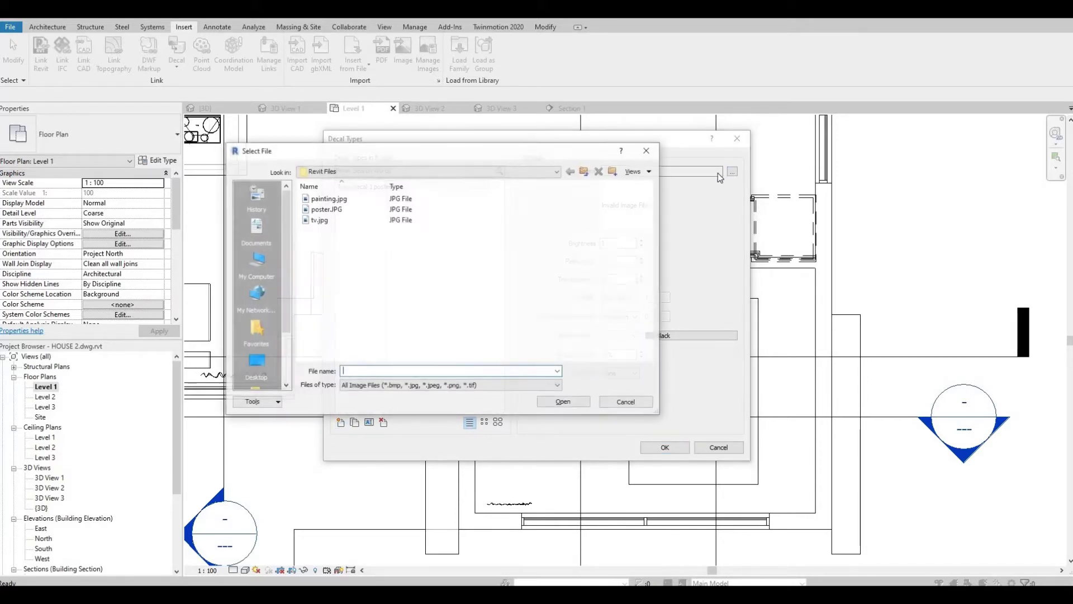
left_click(329, 210)
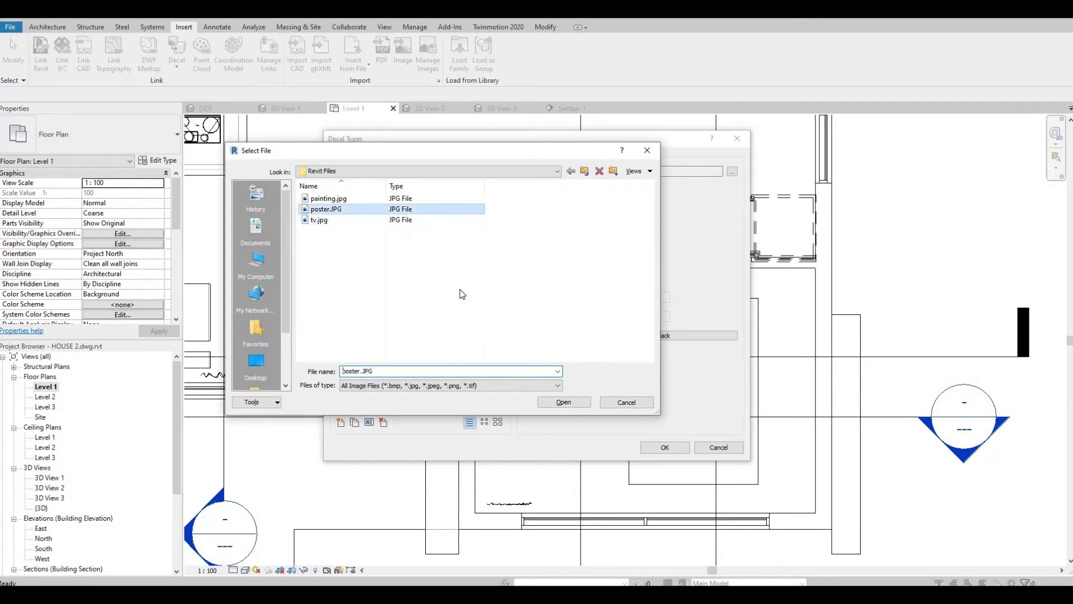
left_click(579, 404)
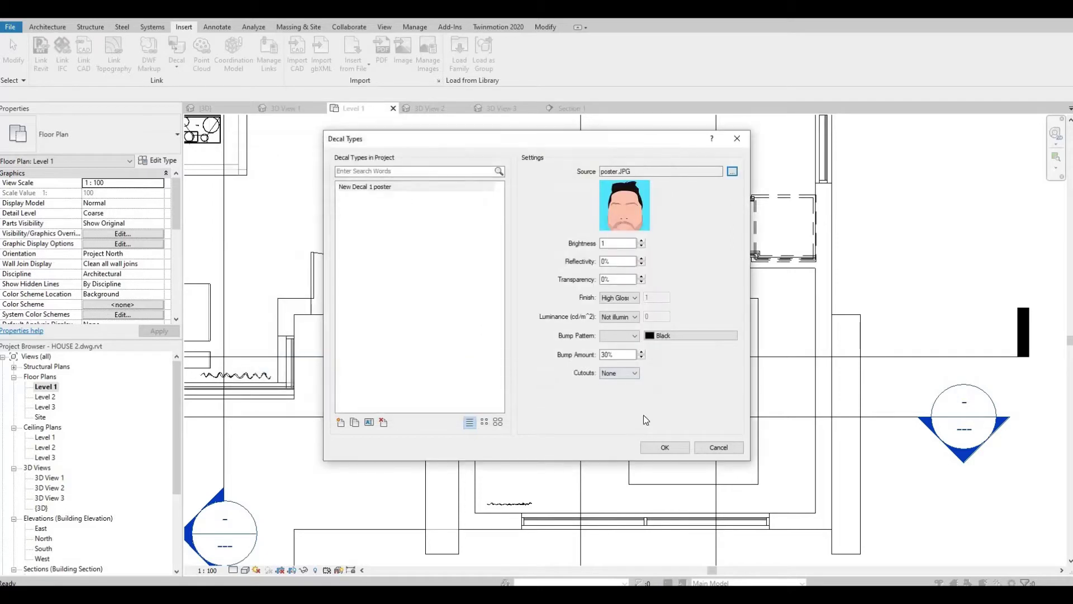
Add decal type 'New Decal 2 painting' with painting.jpg as its image
left_click(339, 423)
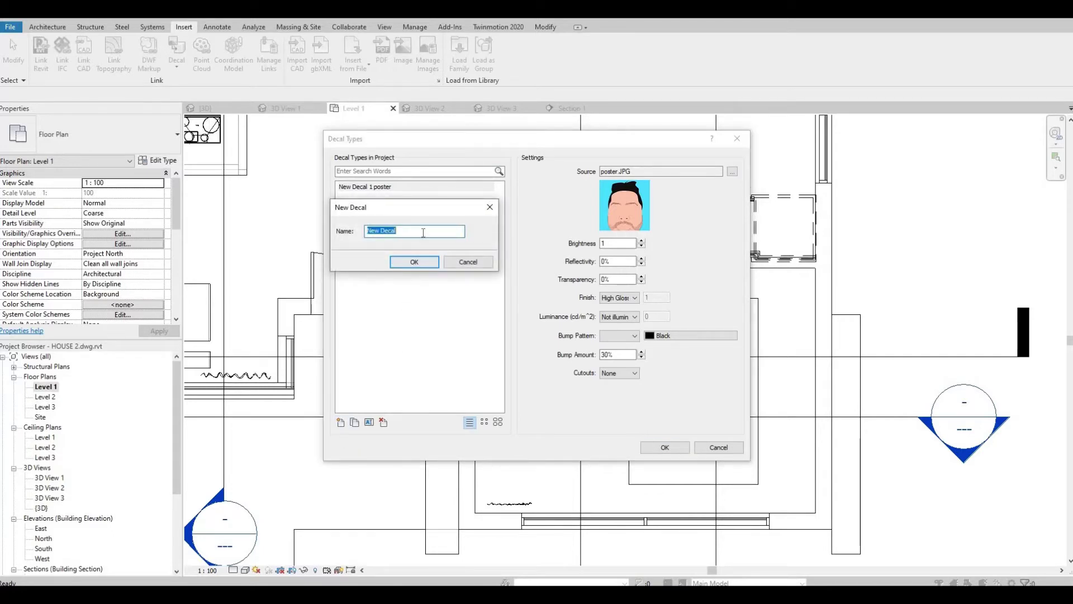
key("End")
type("2 pa")
type("in")
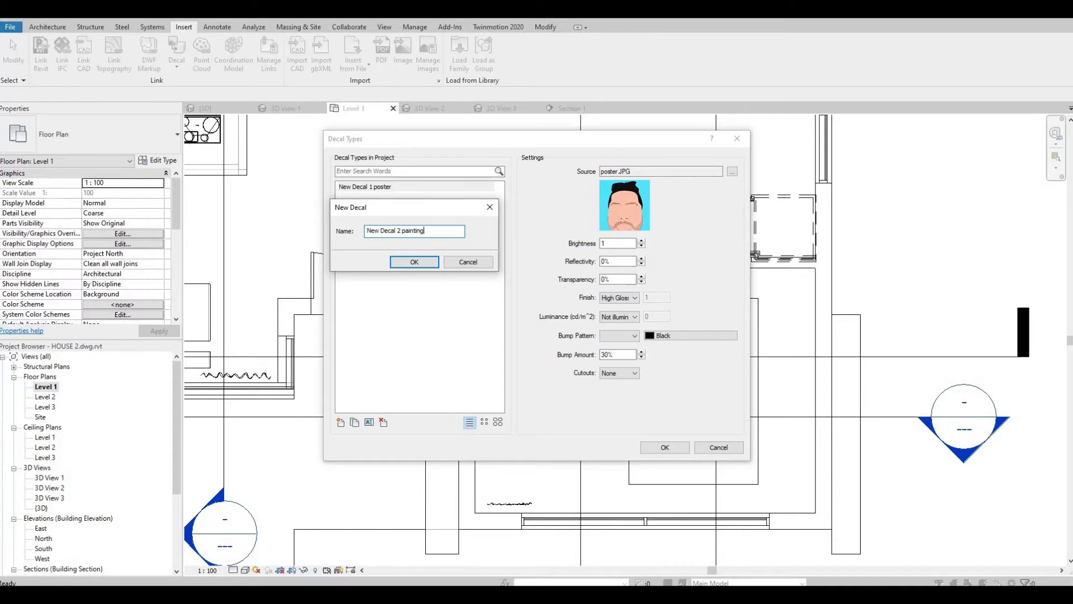
left_click(414, 262)
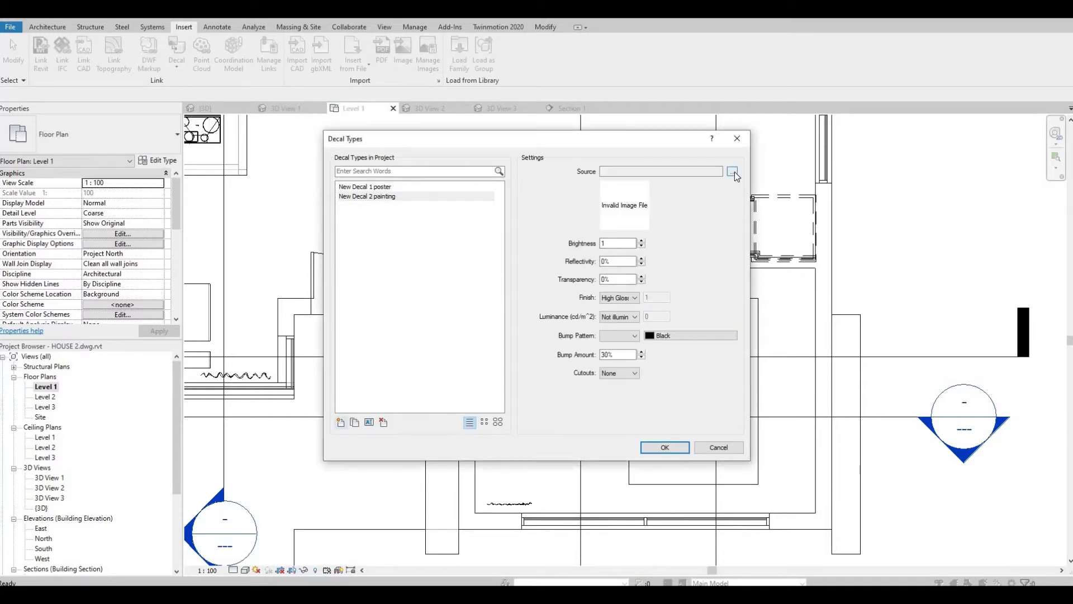
left_click(733, 172)
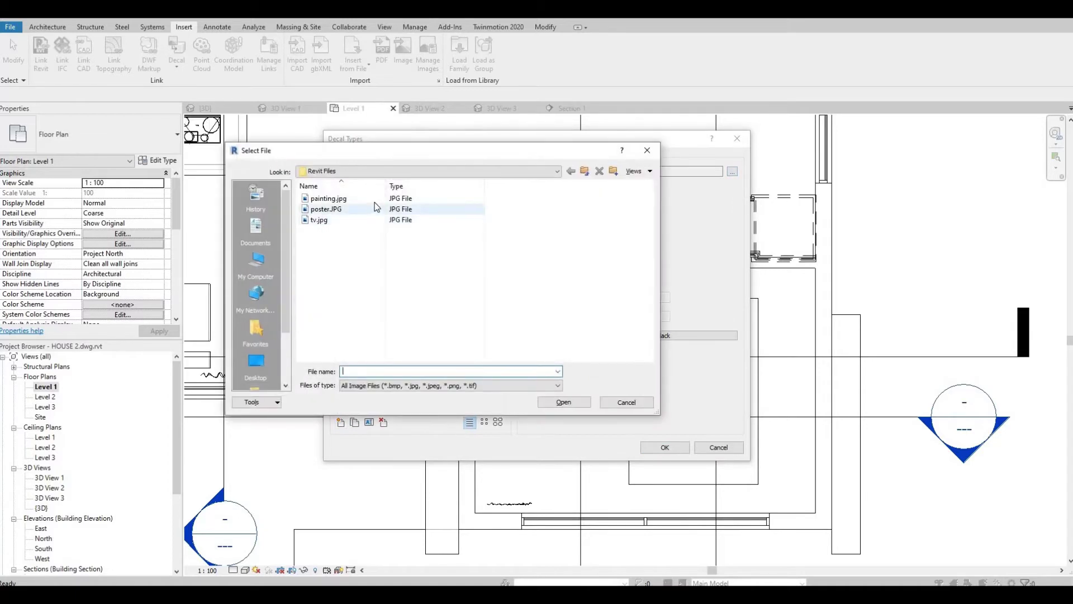
left_click(377, 200)
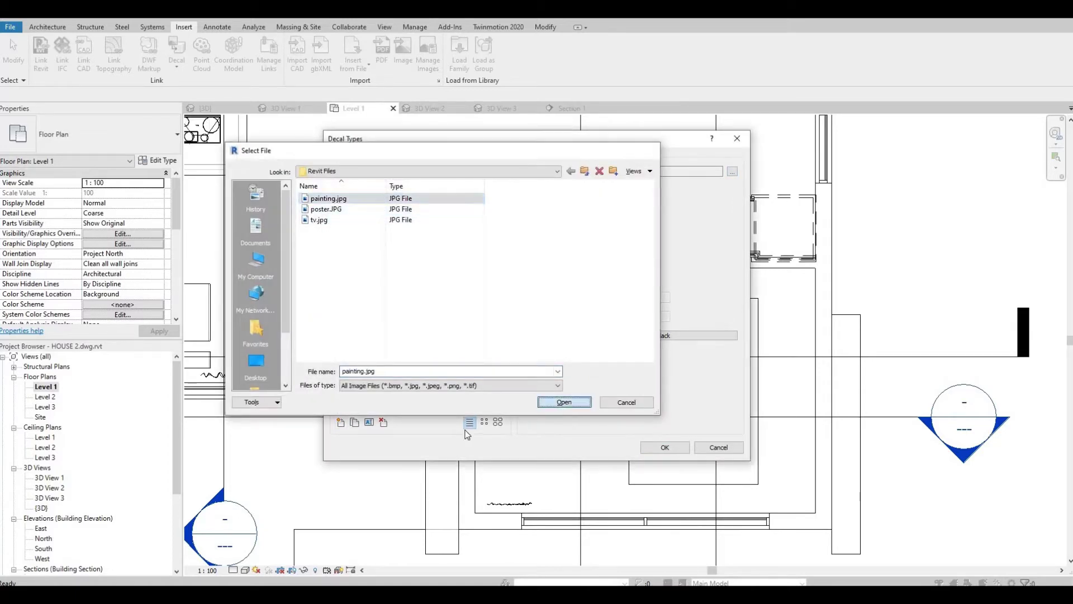
left_click(564, 402)
Add 'New Decal 3 tv' using tv.jpg and accept the three new decal types
left_click(342, 422)
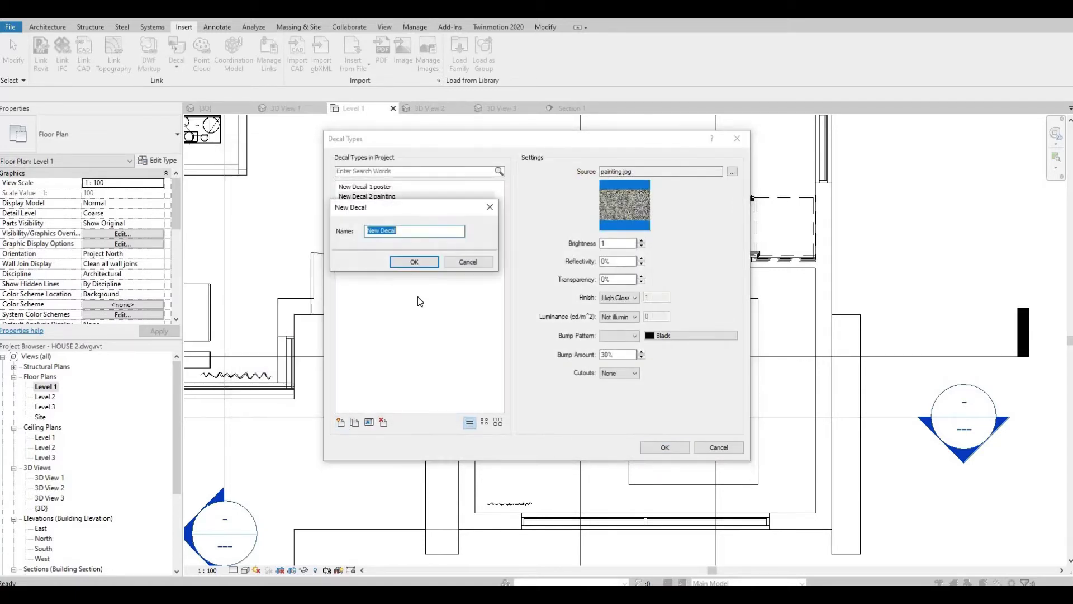
left_click(419, 230)
type("3 tv")
key("Return")
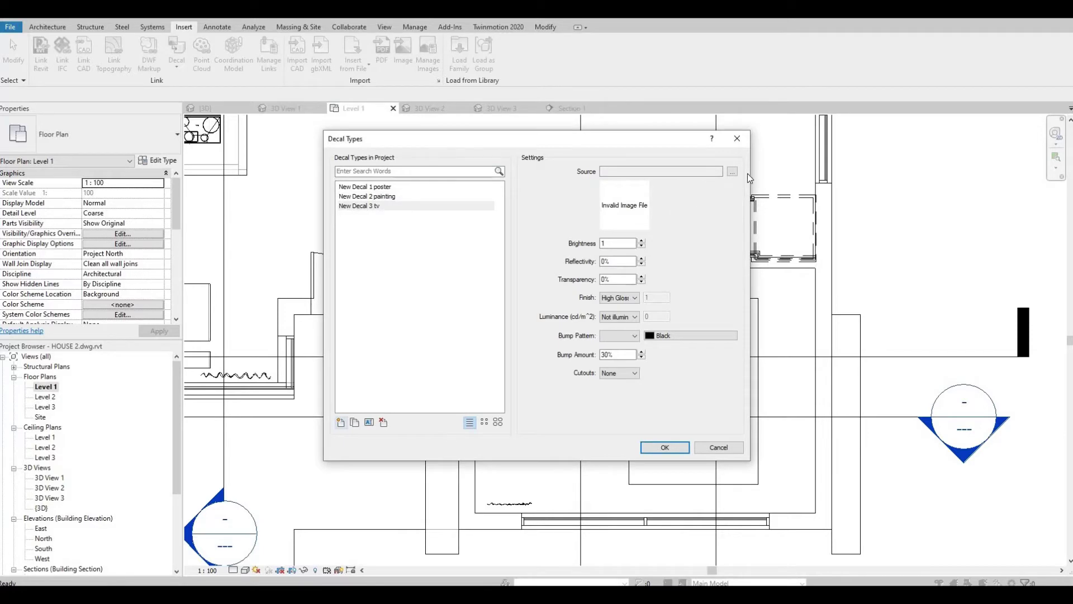
left_click(732, 172)
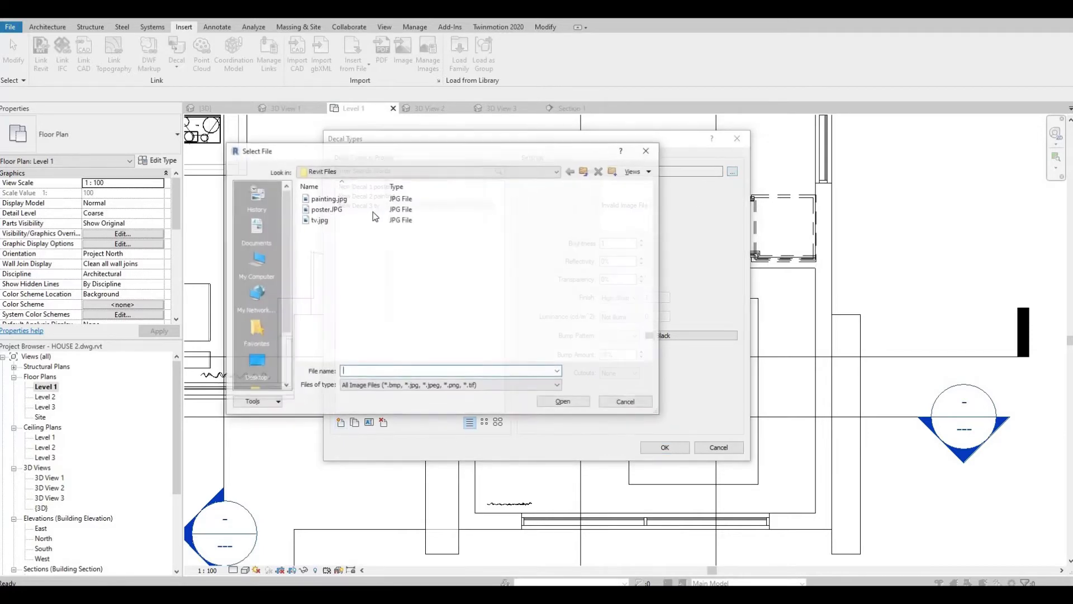
left_click(316, 220)
left_click(564, 403)
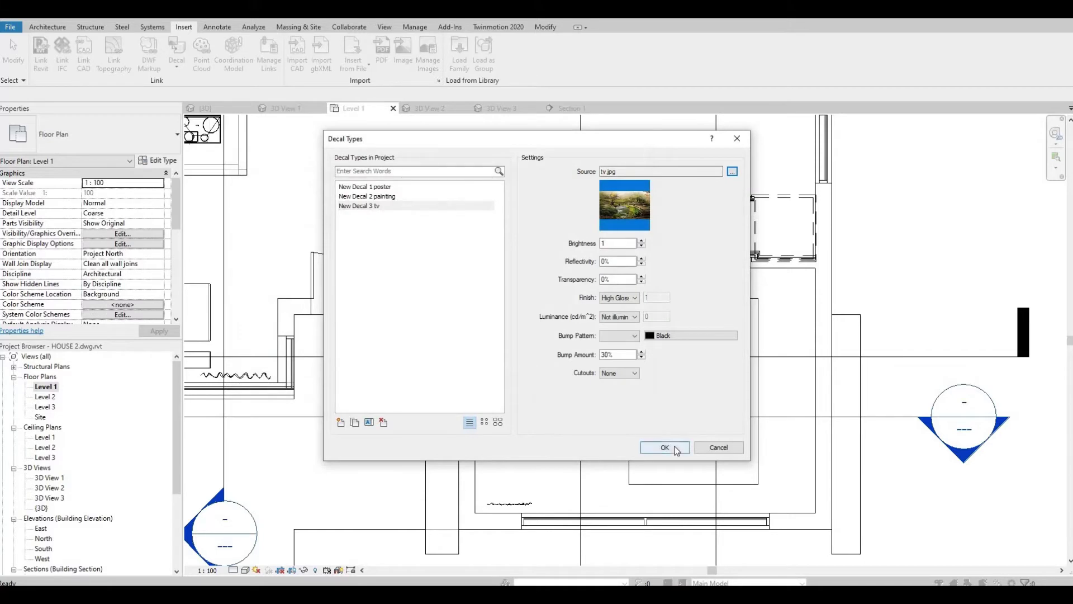
left_click(675, 451)
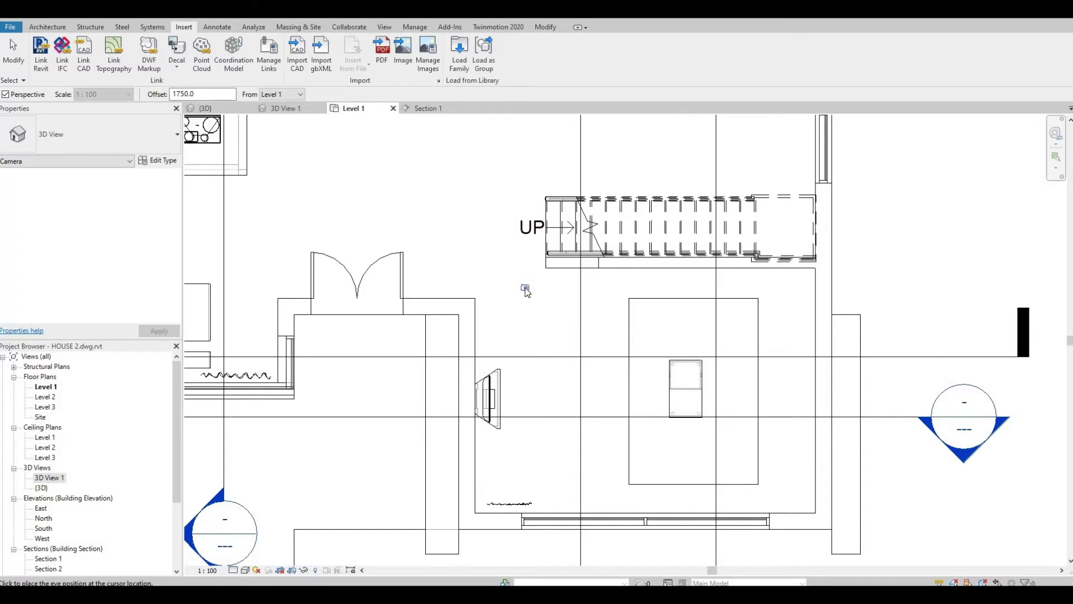
Place a camera in the room corner and widen its crop to frame wall, window and table
left_click(525, 289)
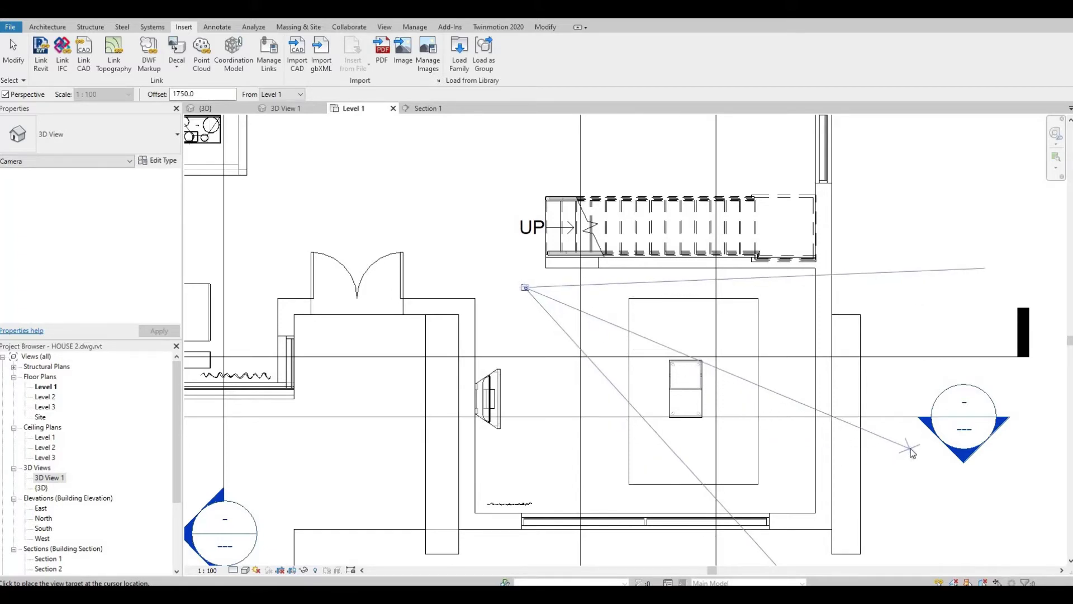
left_click(881, 443)
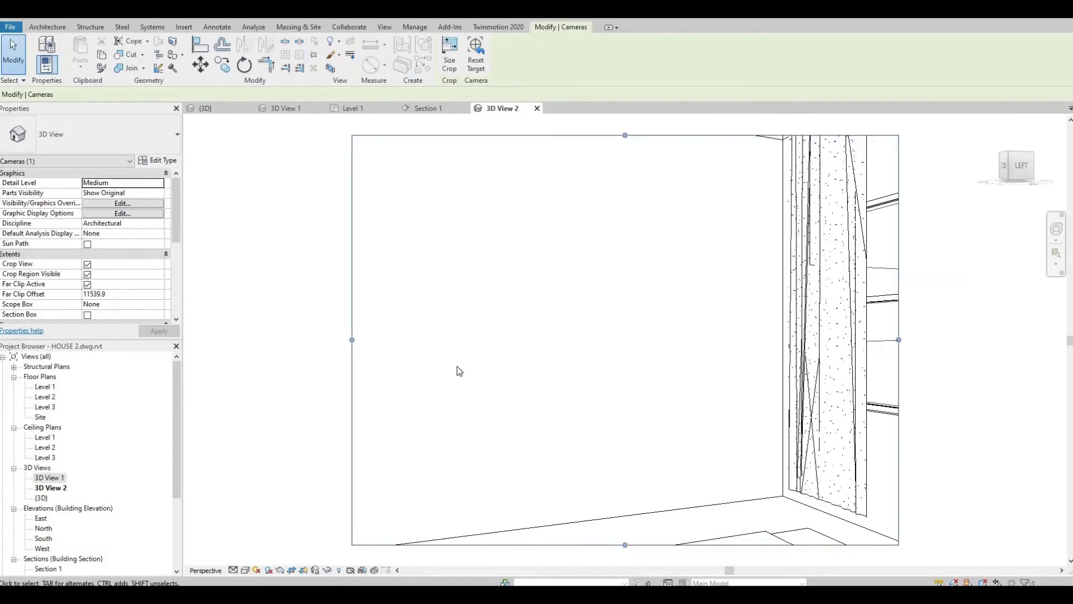
scroll(433, 354, "down", 2)
left_click_drag(427, 352, 337, 350)
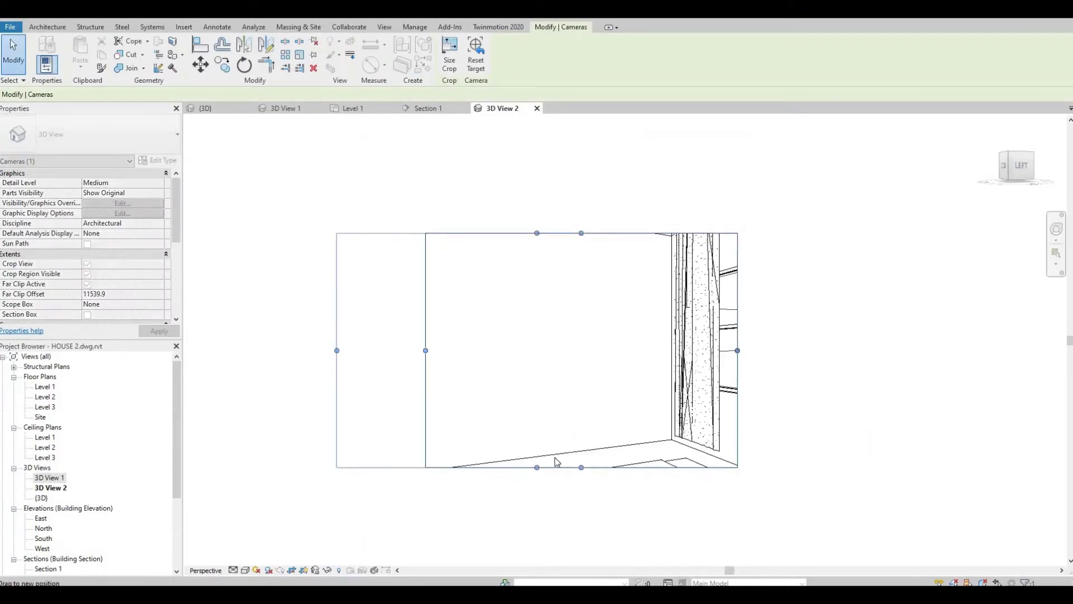
left_click_drag(537, 467, 536, 507)
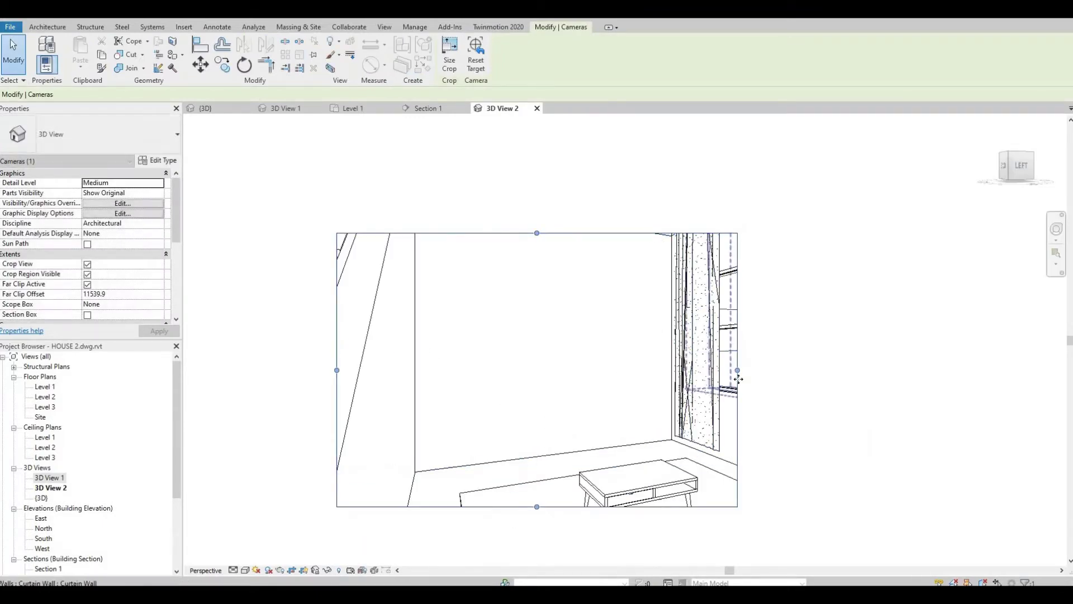
left_click_drag(736, 370, 840, 369)
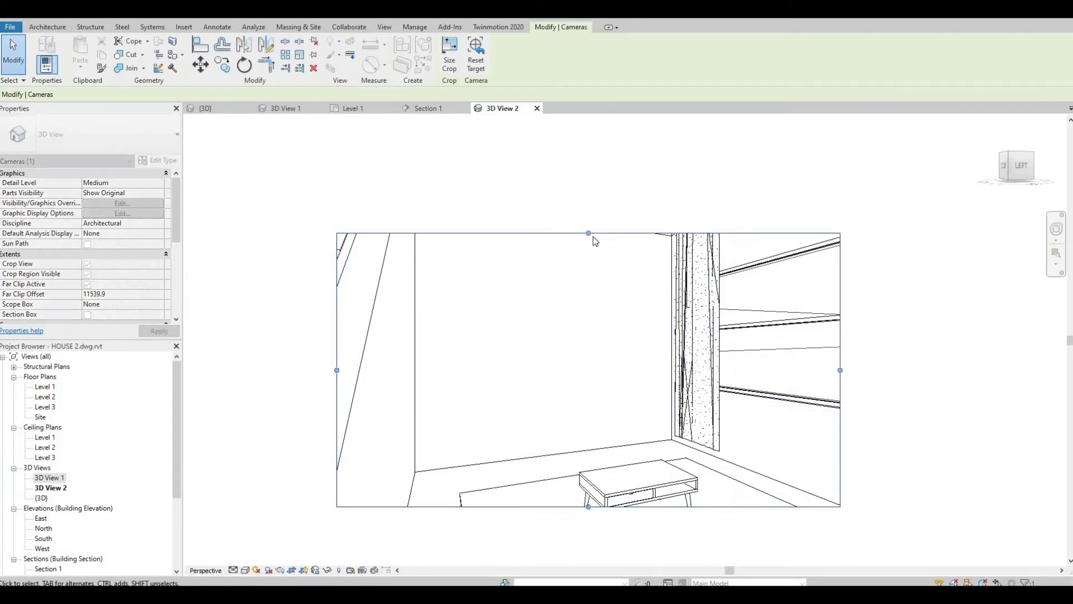
left_click_drag(589, 233, 590, 196)
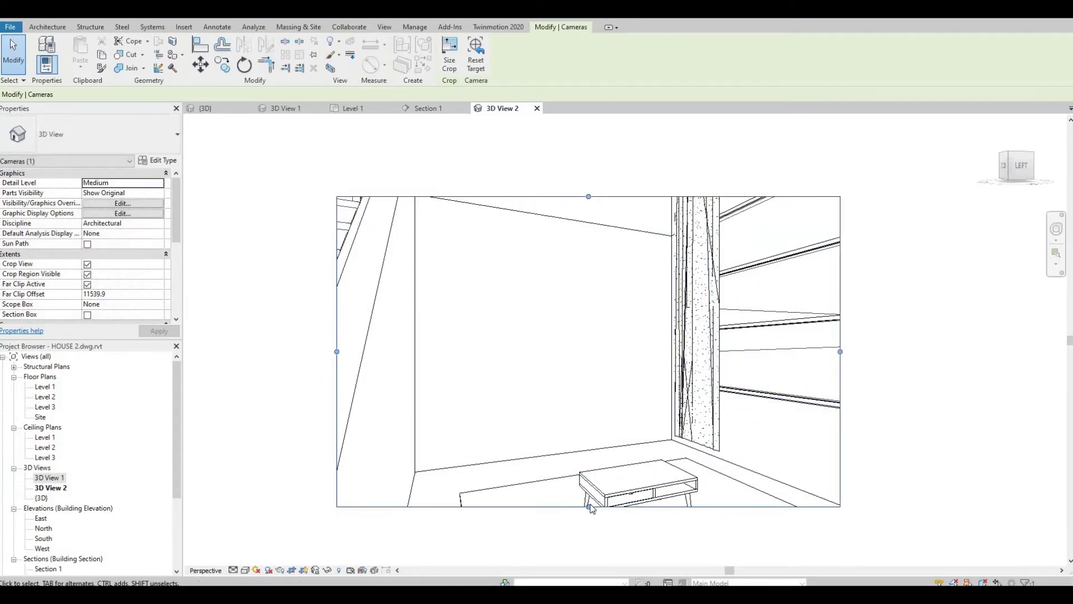
left_click_drag(588, 507, 588, 515)
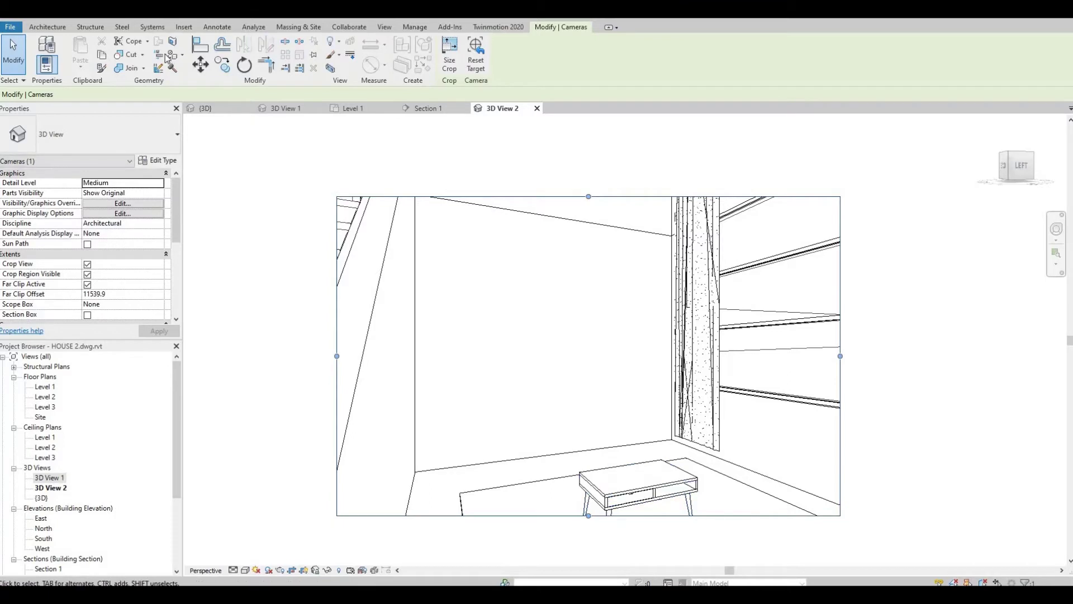
left_click(184, 27)
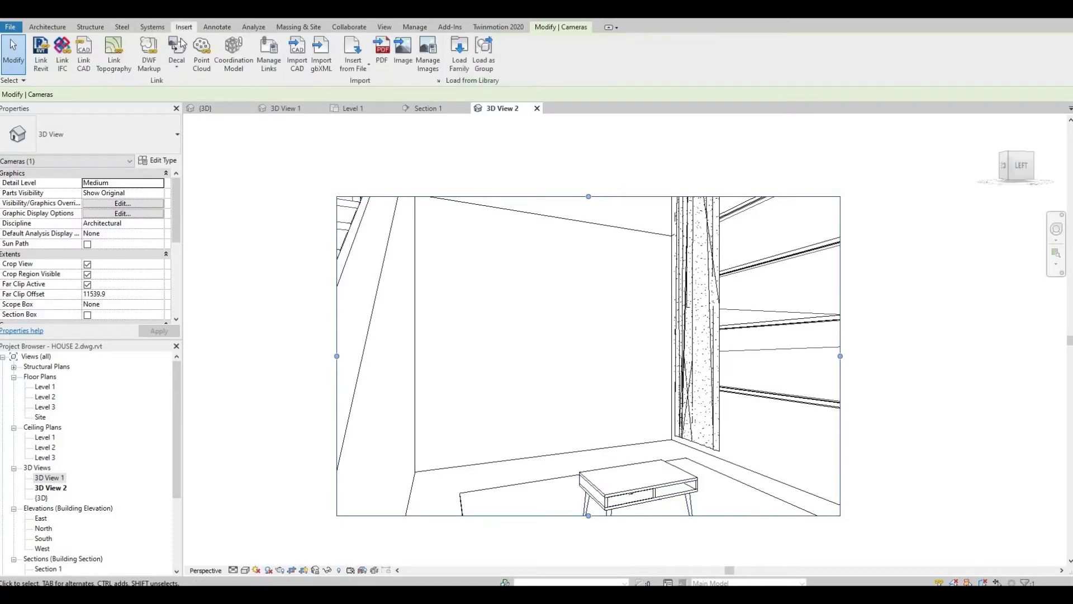
Place the New Decal 1 poster and New Decal 2 painting decals side by side on the back wall
left_click(177, 69)
left_click(179, 87)
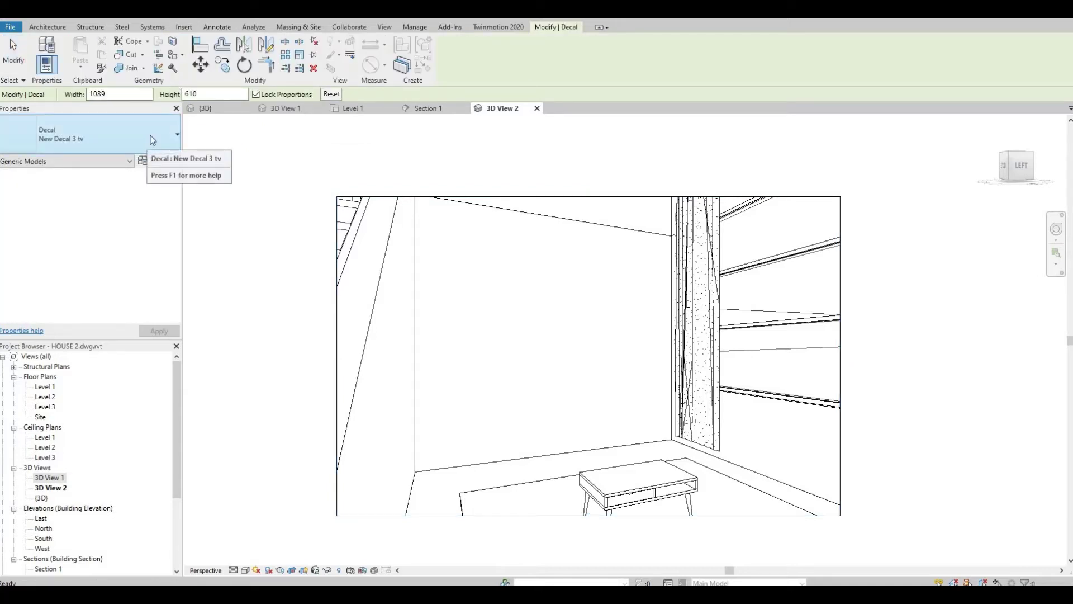
left_click(152, 139)
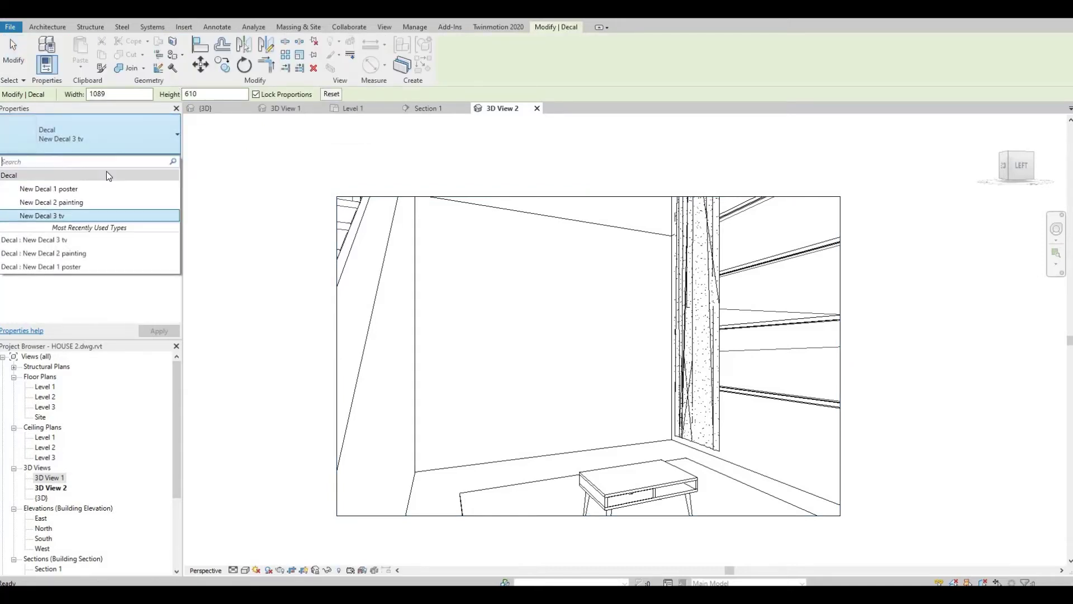
left_click(72, 191)
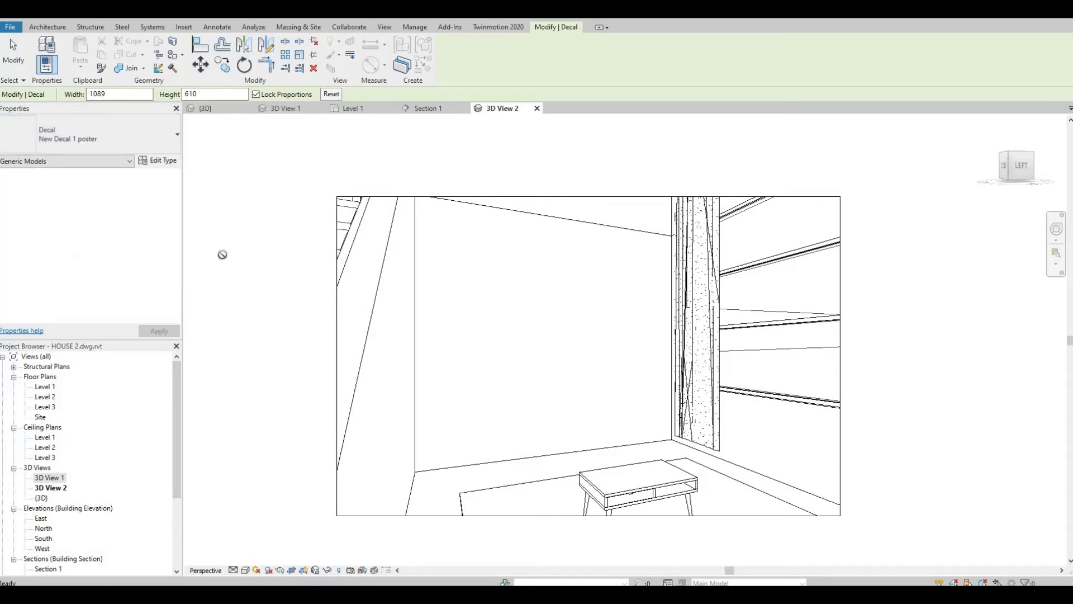
left_click(454, 342)
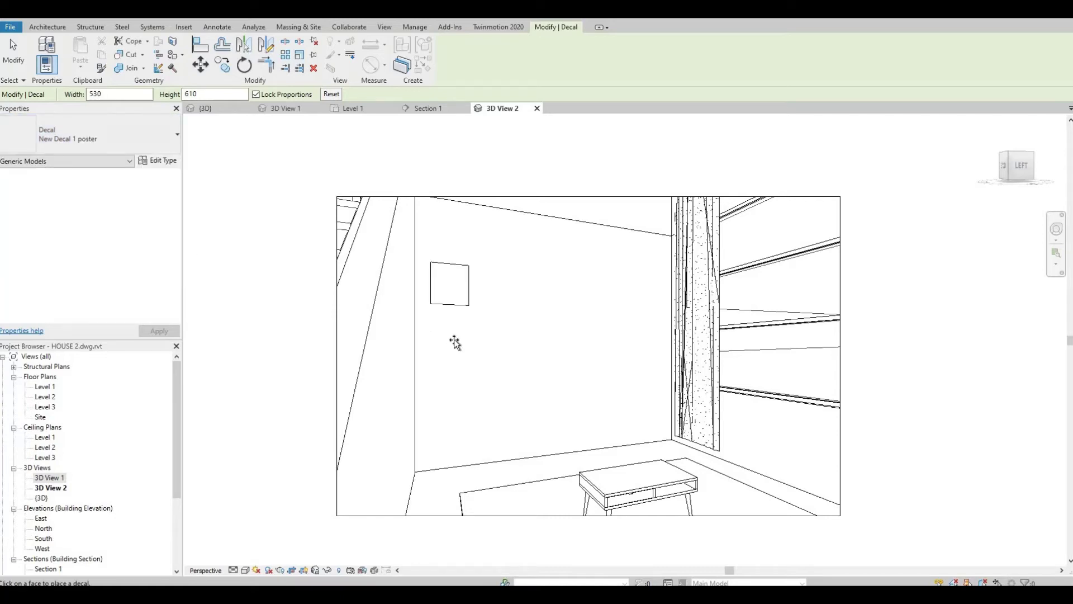
left_click(149, 138)
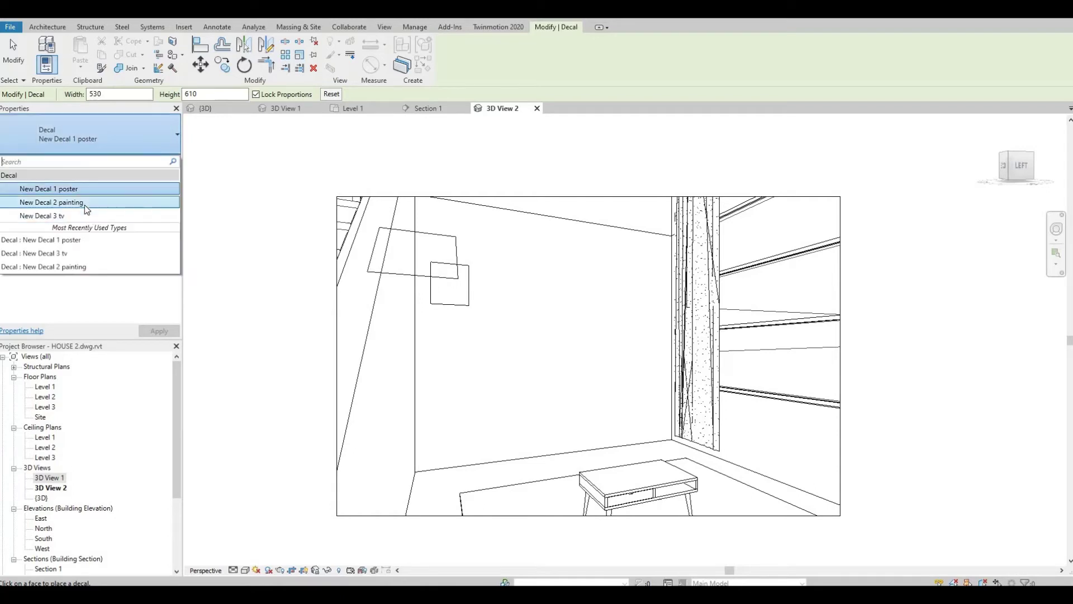
left_click(84, 204)
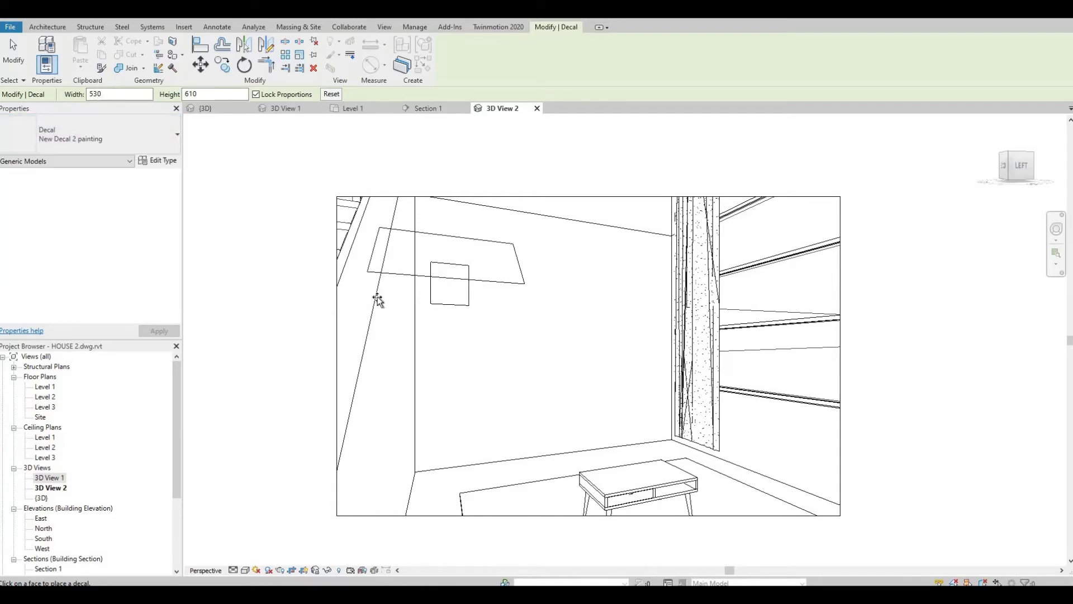
left_click(553, 334)
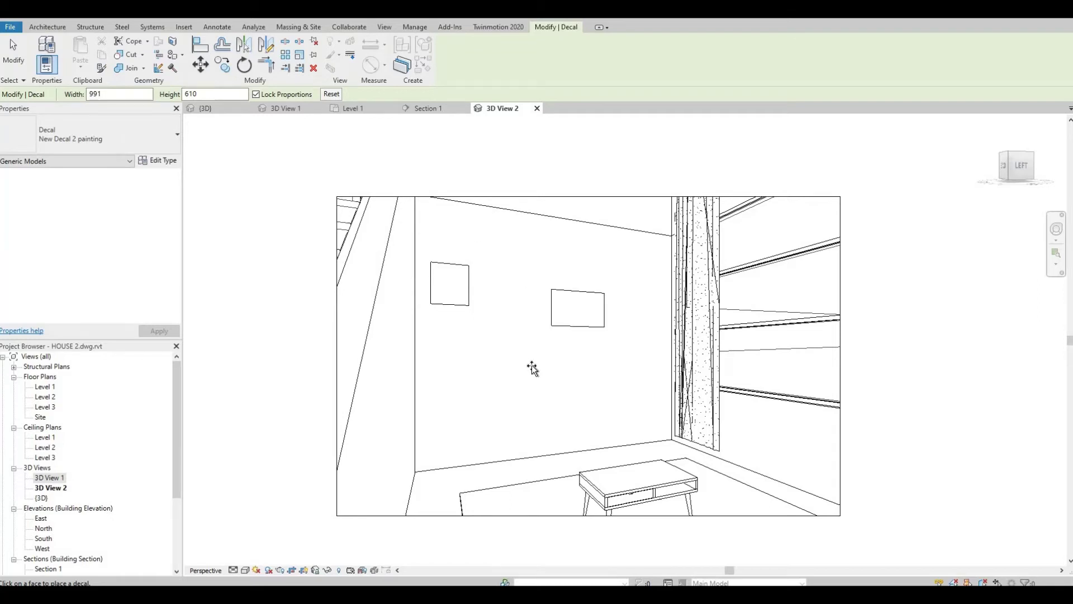
key("Escape")
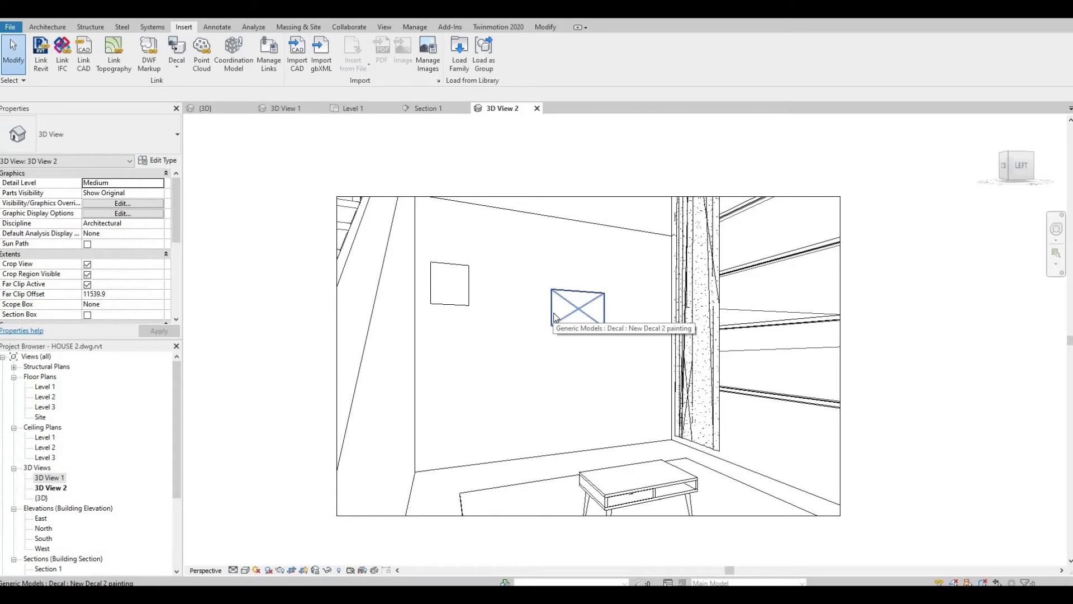
Enlarge and reposition the painting and poster decals, the poster to about 682 × 784
left_click(555, 317)
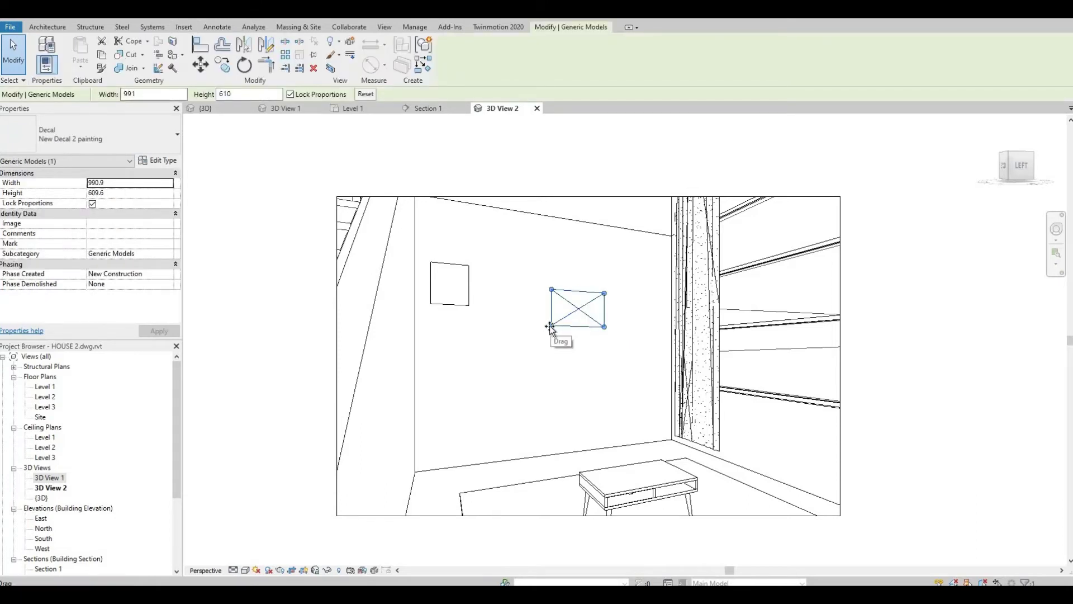
left_click_drag(550, 325, 514, 363)
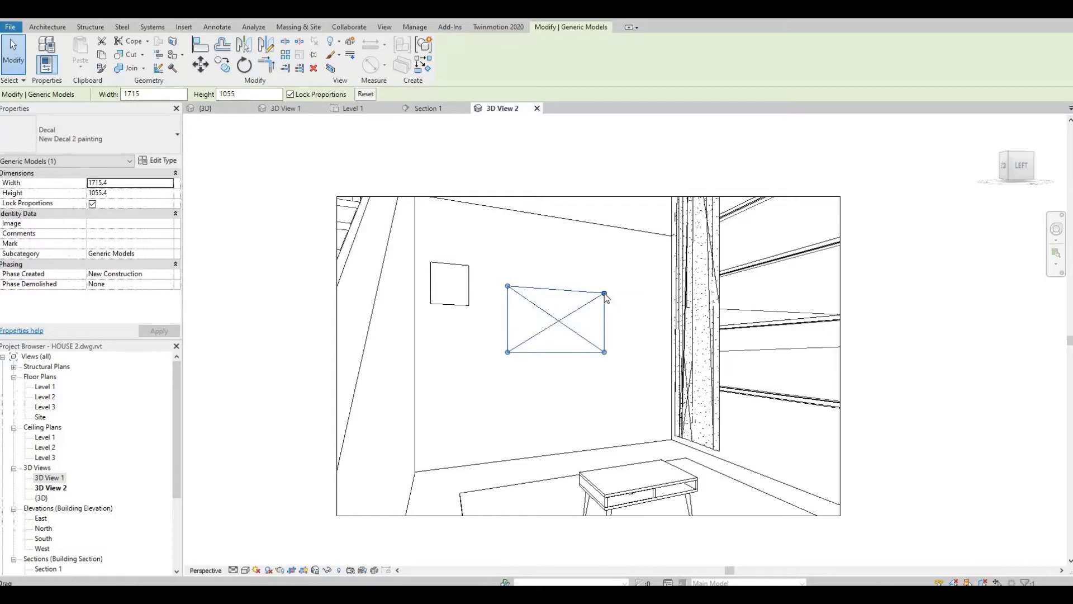
left_click_drag(604, 293, 633, 275)
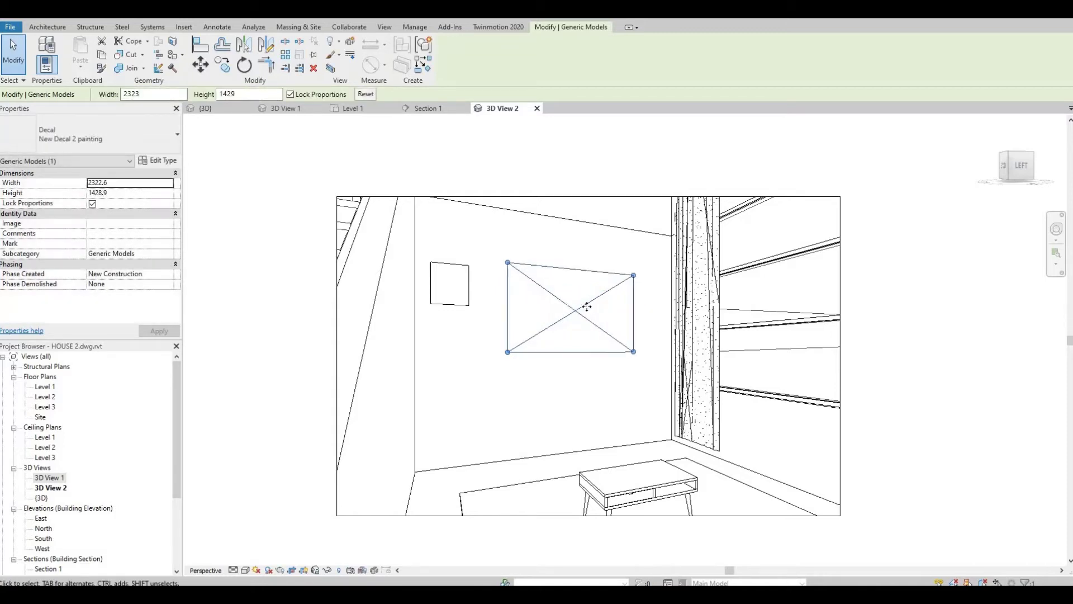
left_click_drag(594, 319, 593, 331)
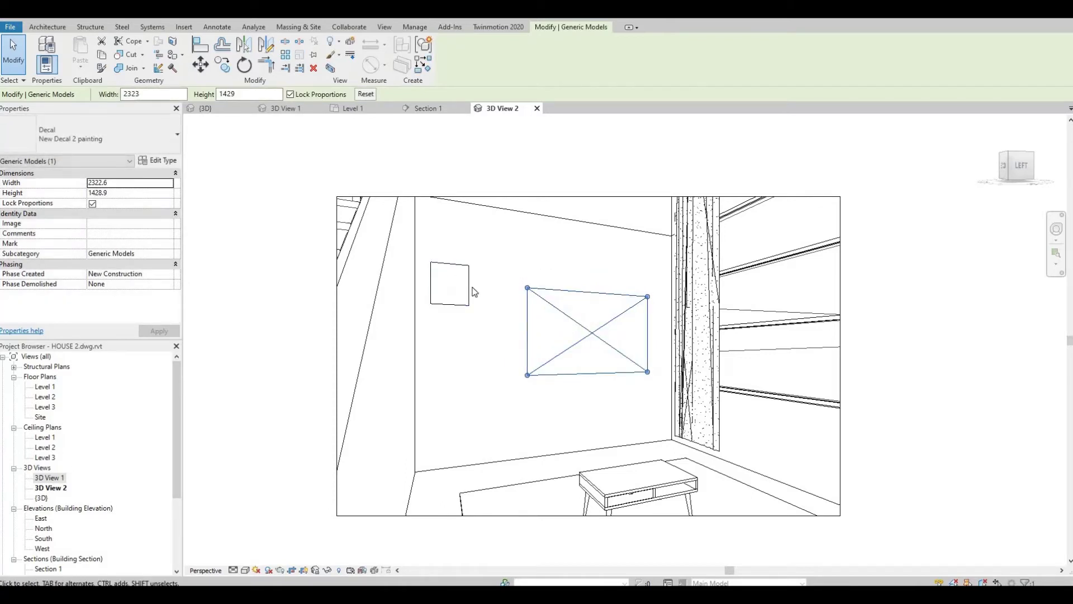
left_click(466, 296)
left_click_drag(457, 303, 471, 340)
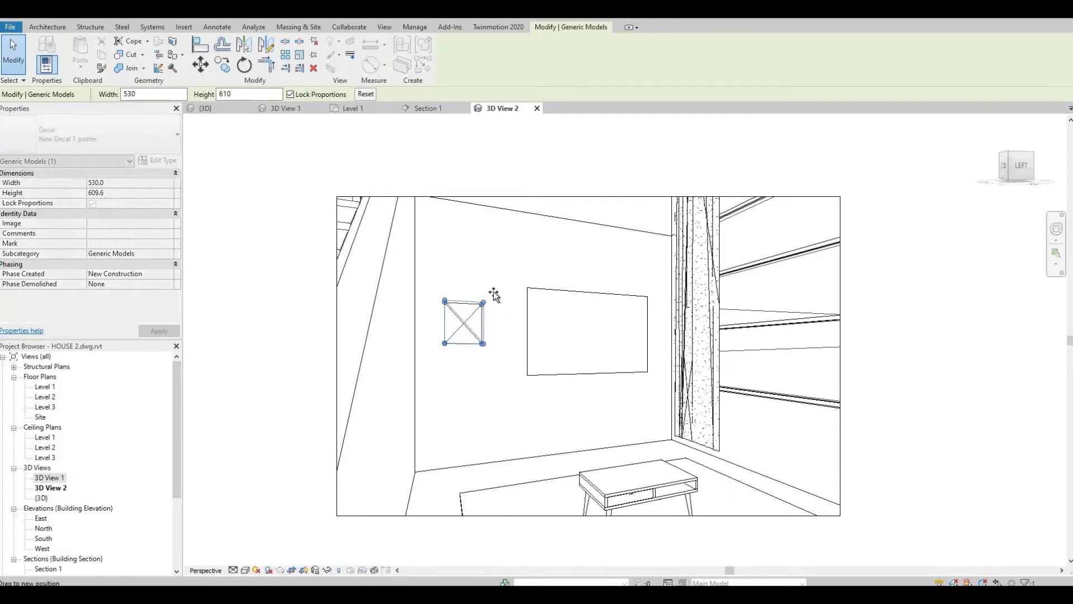
left_click_drag(494, 297, 493, 294)
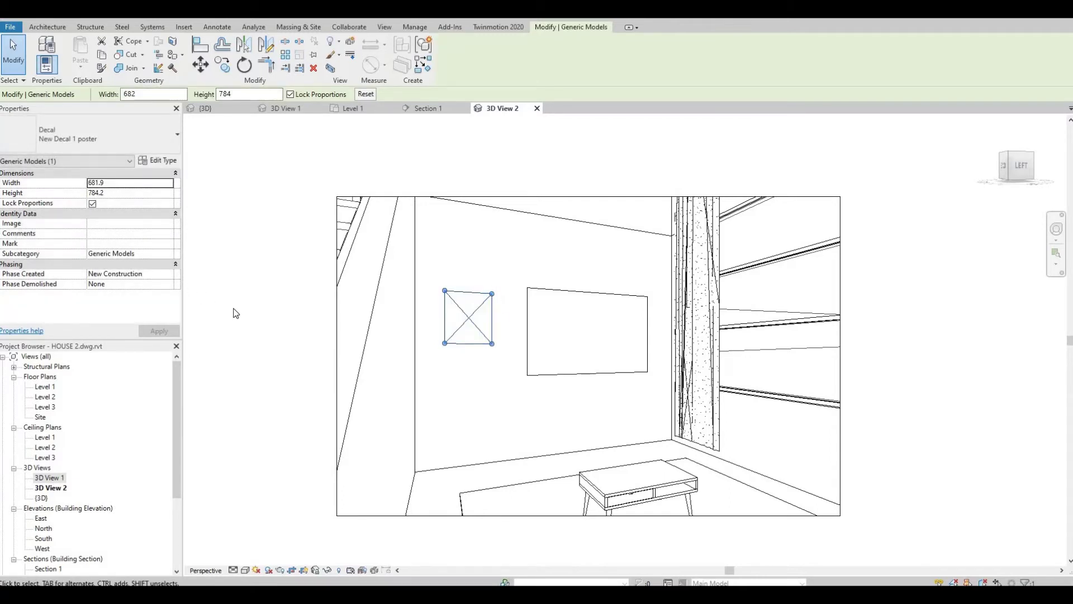
Switch the view to Realistic display style and enlarge the poster decal proportionally
left_click(245, 571)
left_click(258, 547)
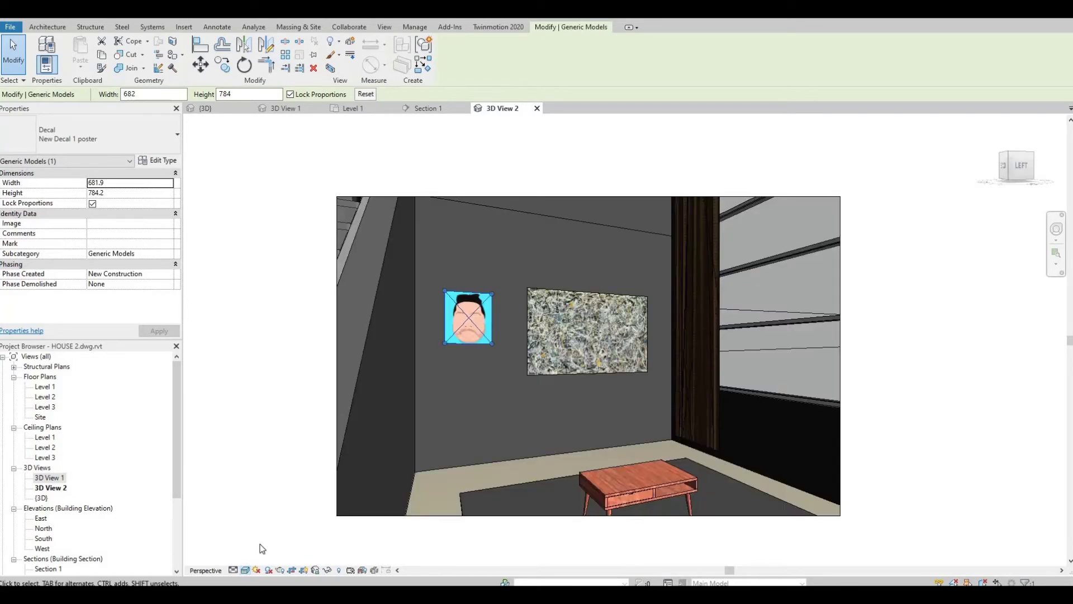
key("Escape")
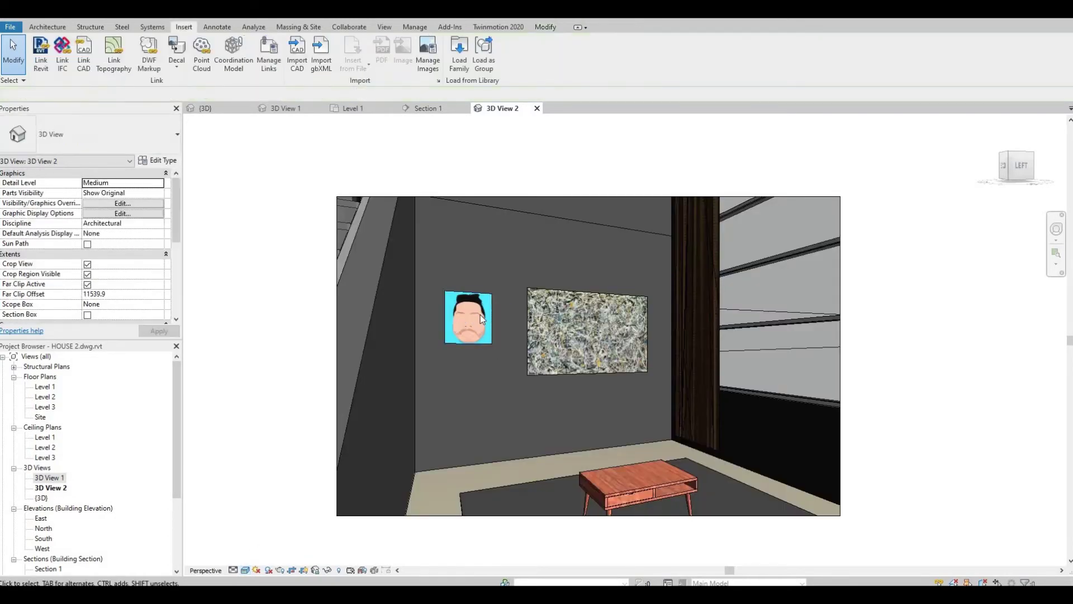
left_click(475, 311)
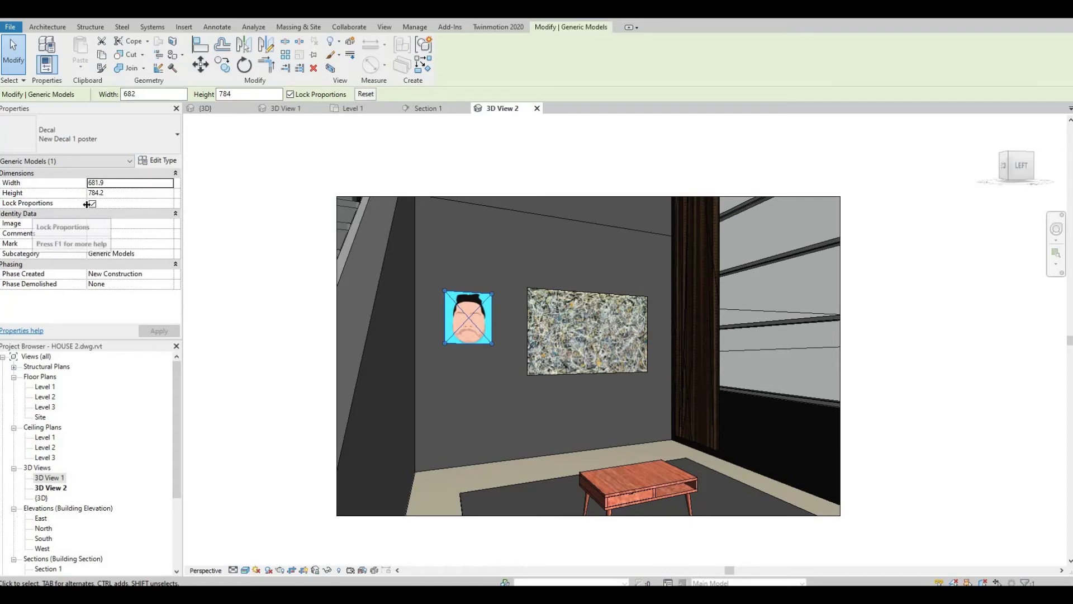
key("Escape")
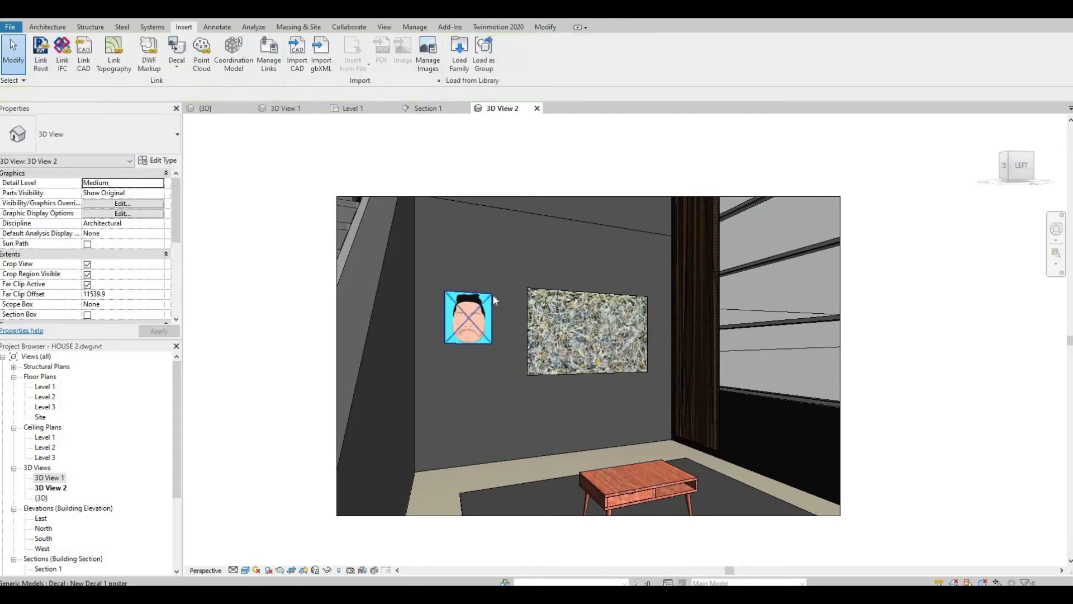
left_click(493, 295)
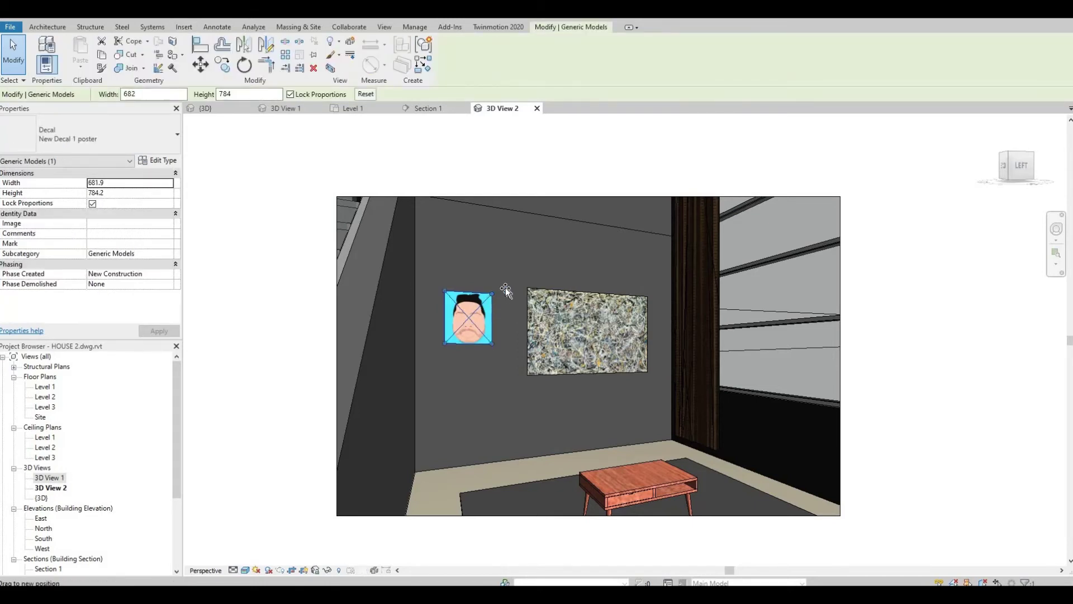
left_click_drag(506, 290, 502, 282)
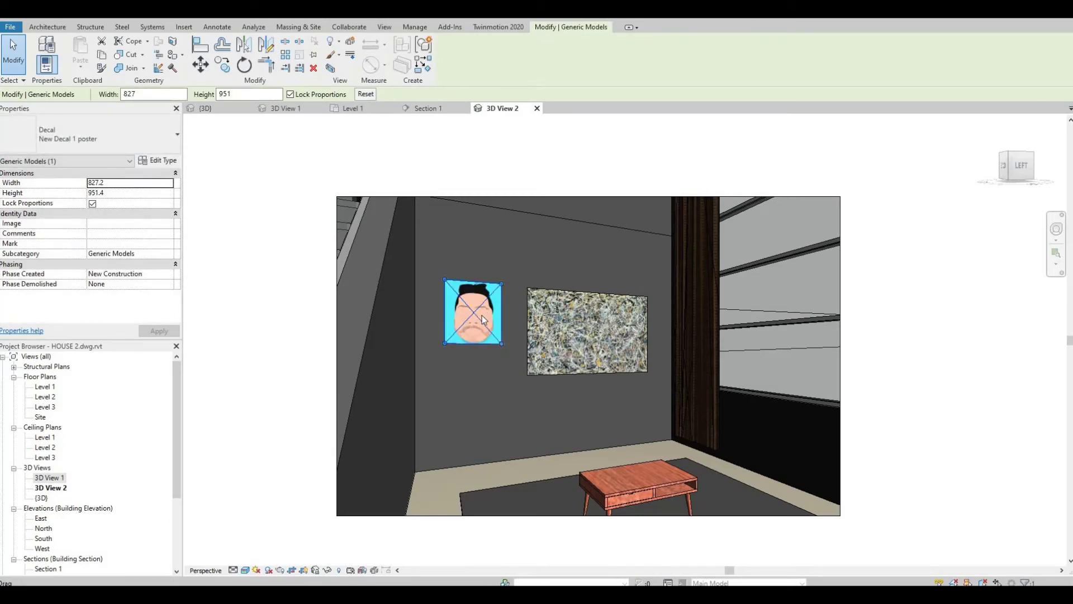
Unlock proportions, stretch the poster to about 900 × 1493, then revert it to square
left_click(93, 203)
left_click_drag(445, 343, 445, 378)
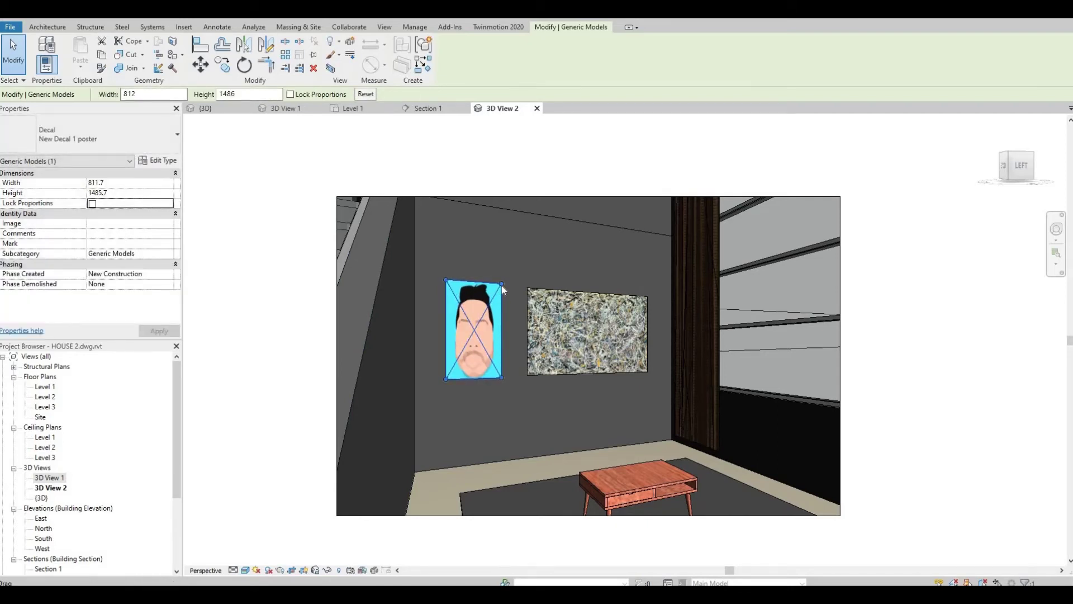
left_click_drag(502, 282, 508, 284)
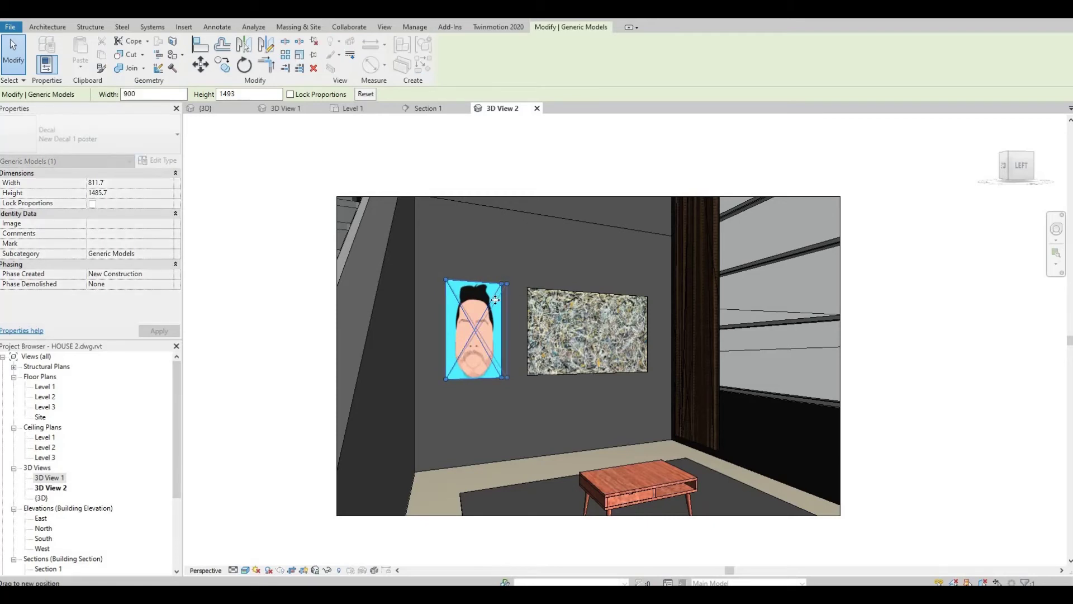
key("Escape")
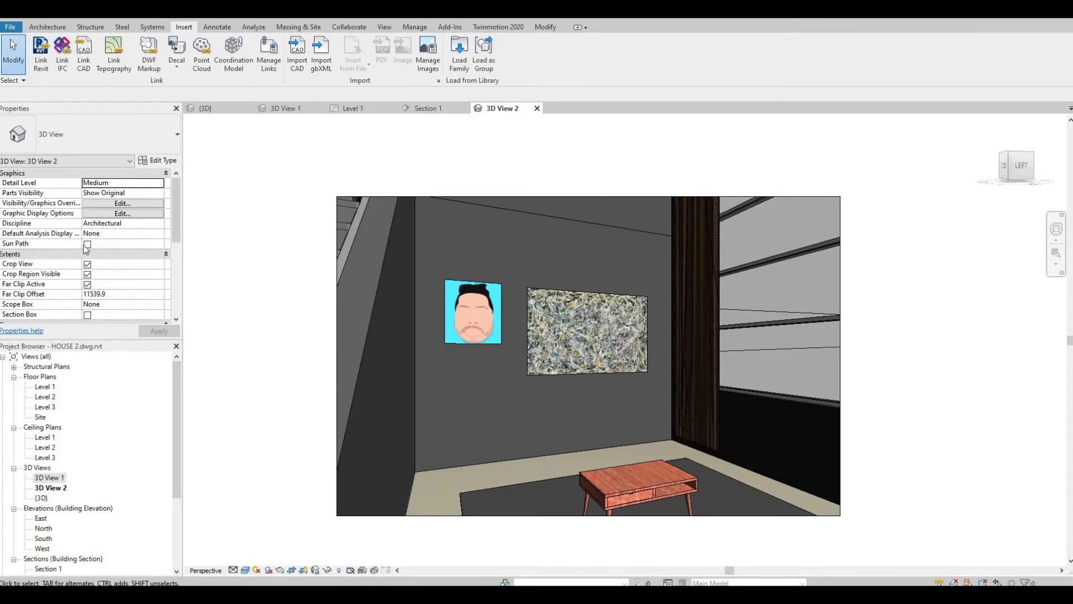
Reselect the poster decal, then open Section 1 from its marker on the Level 1 plan
left_click(473, 312)
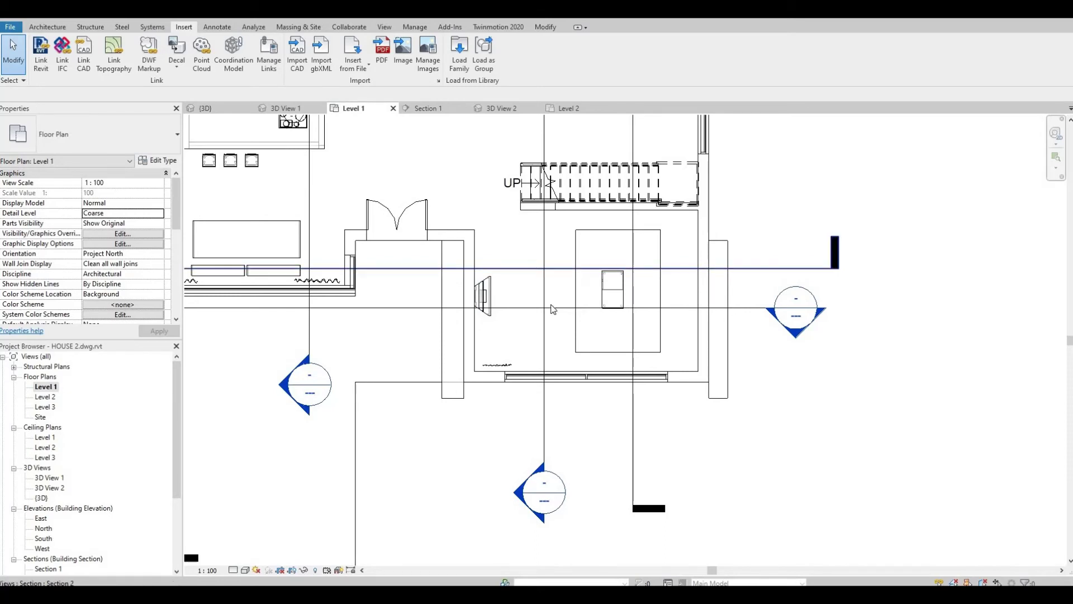
double_click(521, 500)
scroll(524, 458, "down", 3)
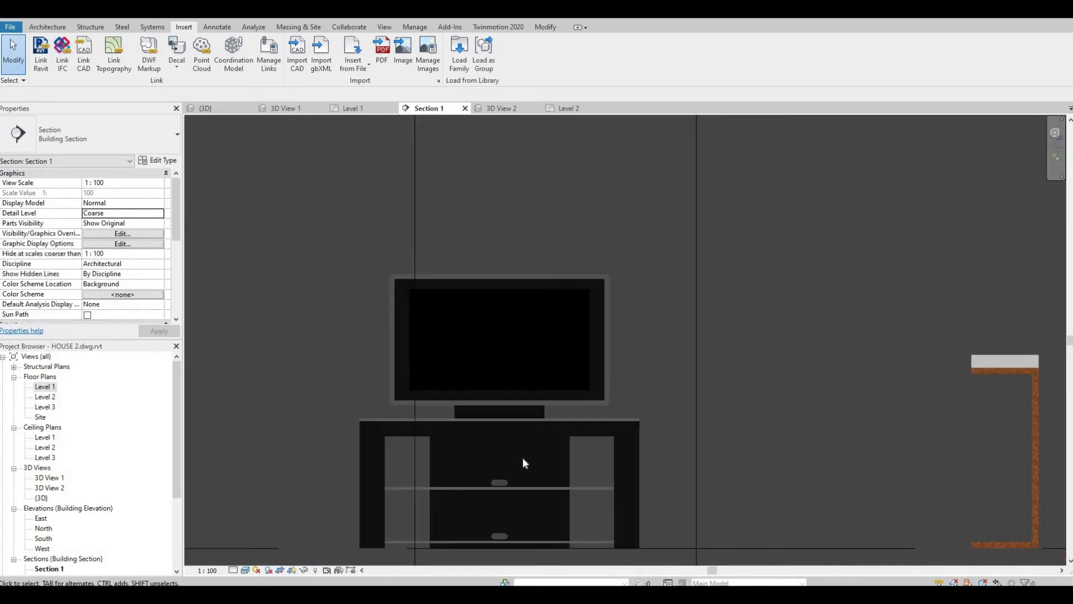
scroll(522, 457, "down", 2)
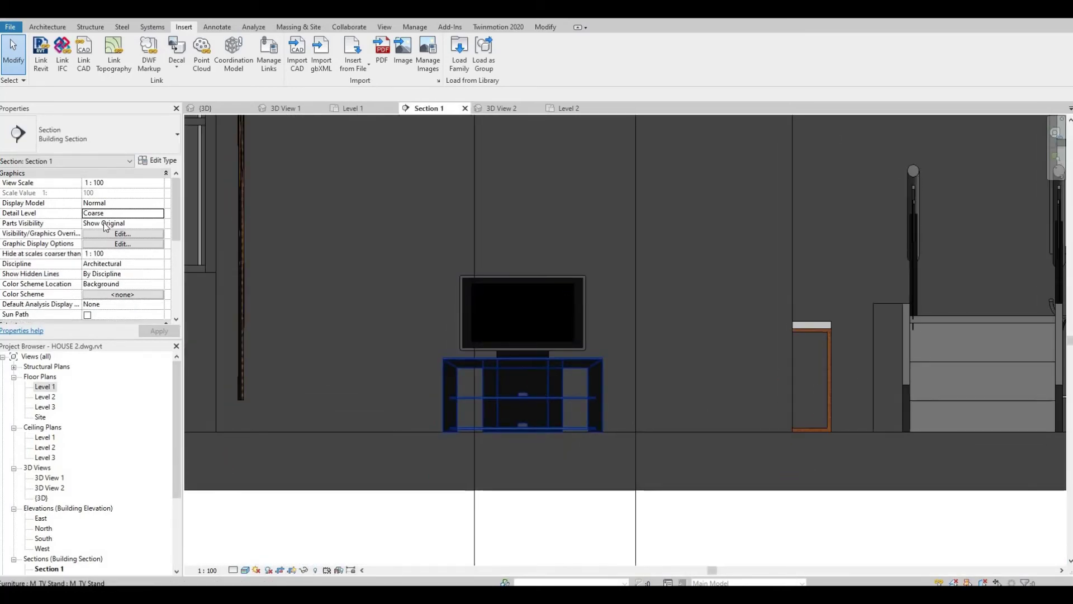
Place a New Decal 3 tv decal on the TV screen in Section 1
left_click(177, 68)
left_click(176, 88)
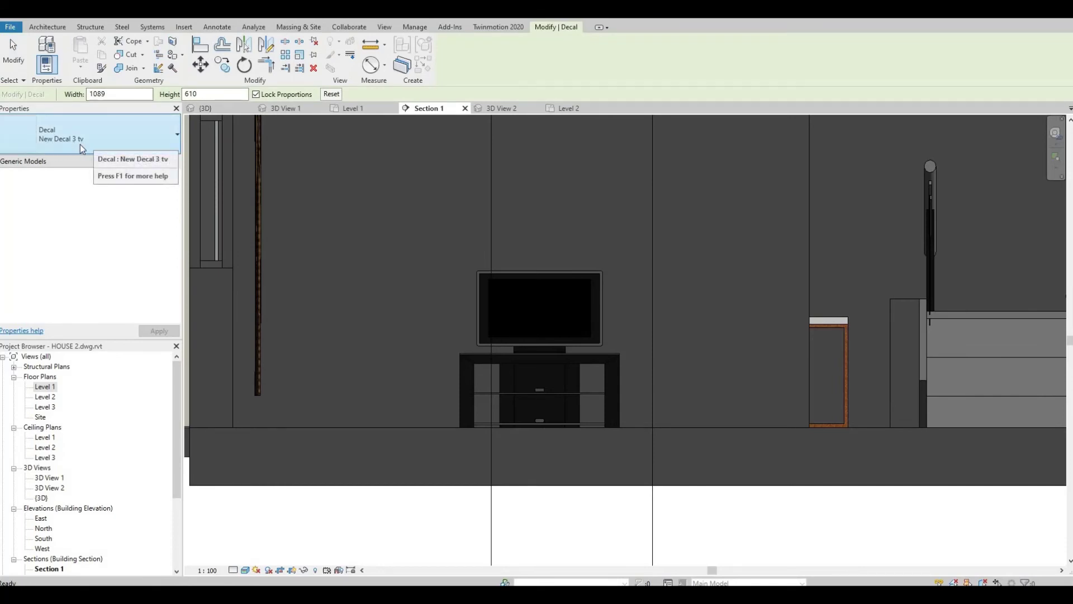
left_click(95, 138)
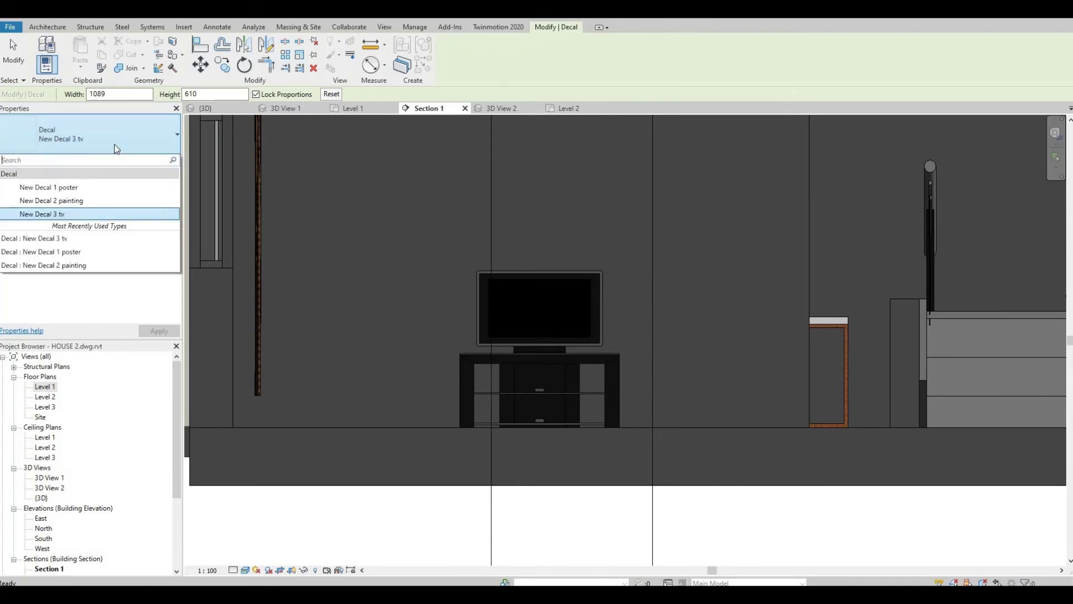
left_click(505, 310)
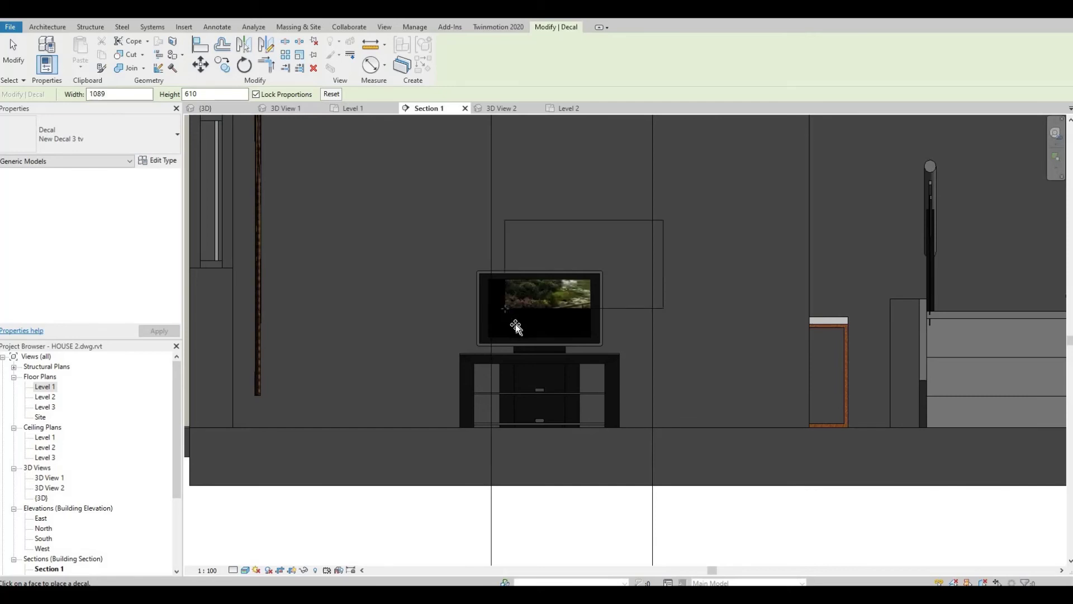
left_click(535, 295)
key("Escape")
key("Escape")
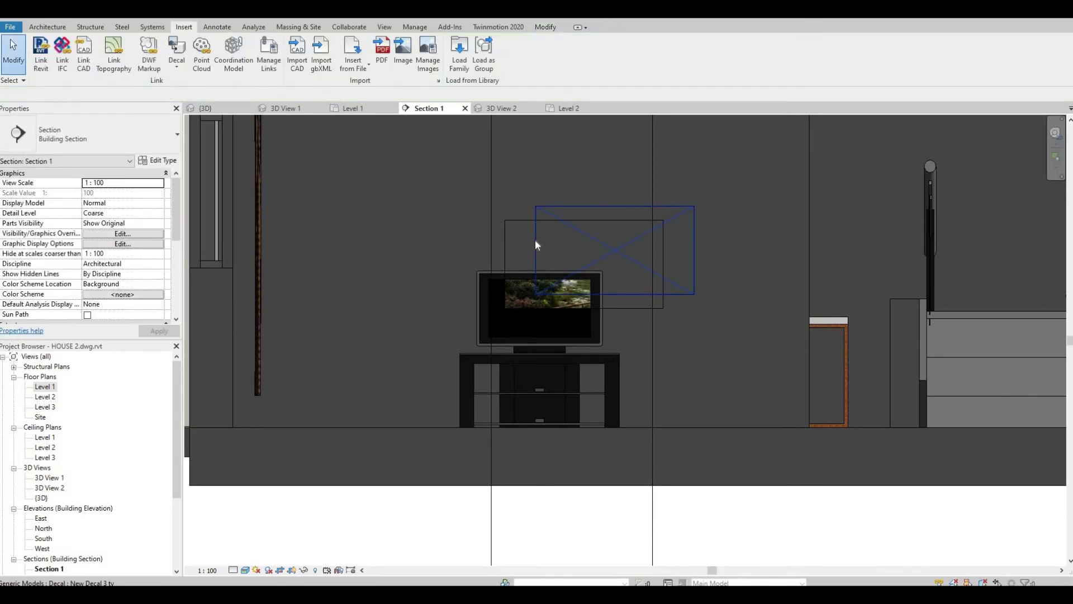
Select the placed tv decal, about 1089 × 610, sitting over the screen
left_click(535, 239)
key("Escape")
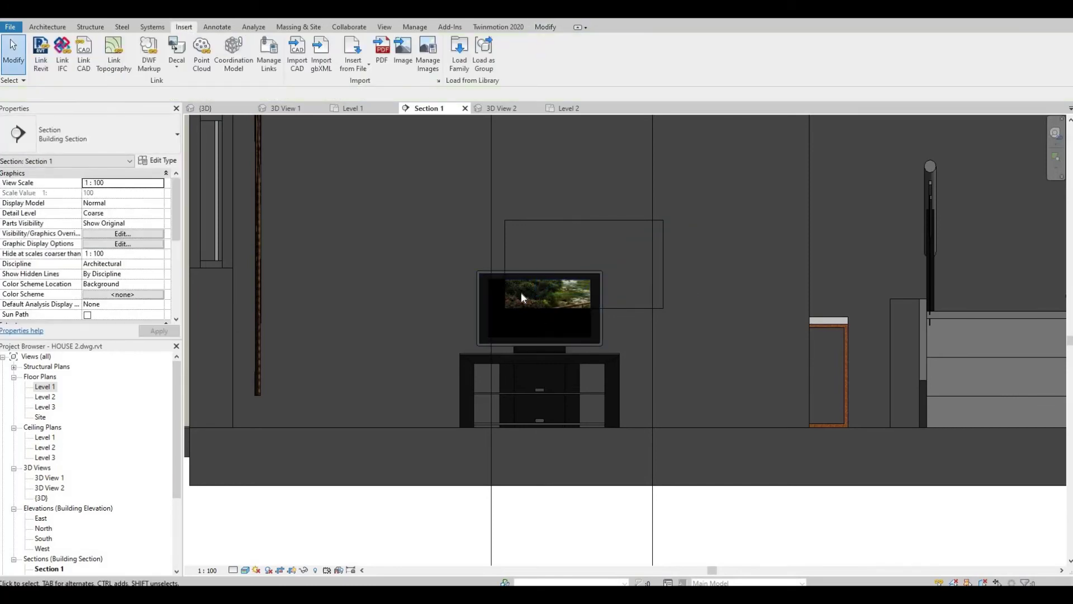
left_click(505, 258)
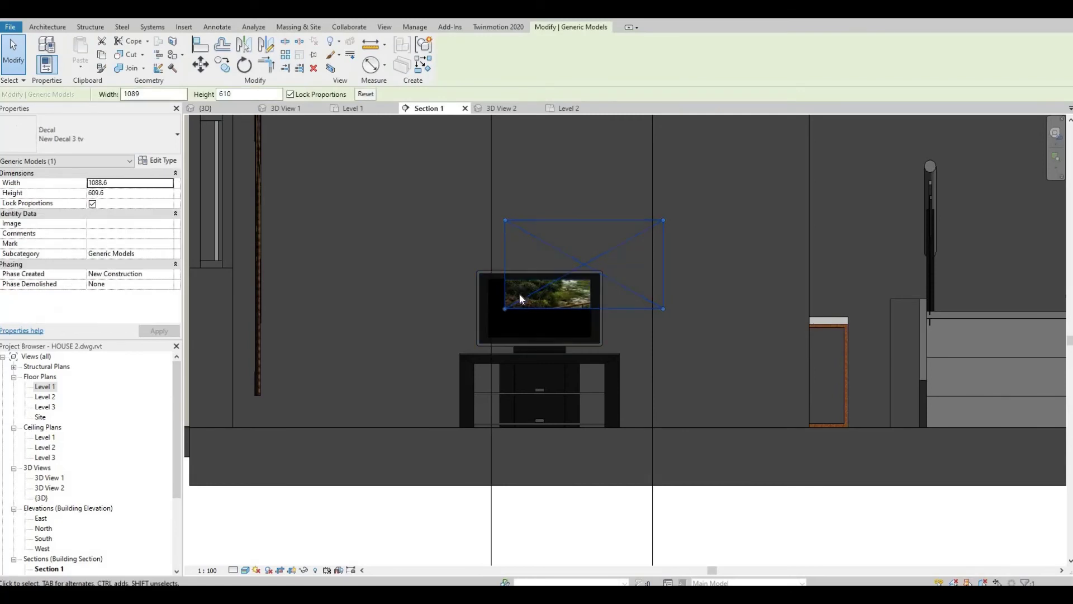
key("Escape")
left_click(504, 255)
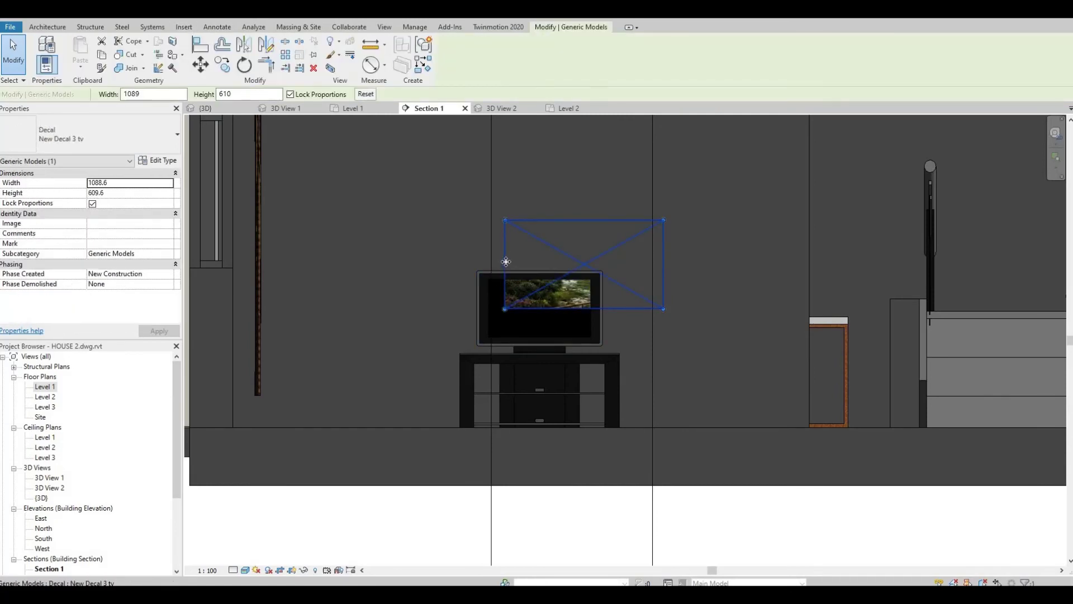
Move and resize the TV decal to about 831 × 465, then reopen 3D View 2
left_click_drag(504, 273, 482, 298)
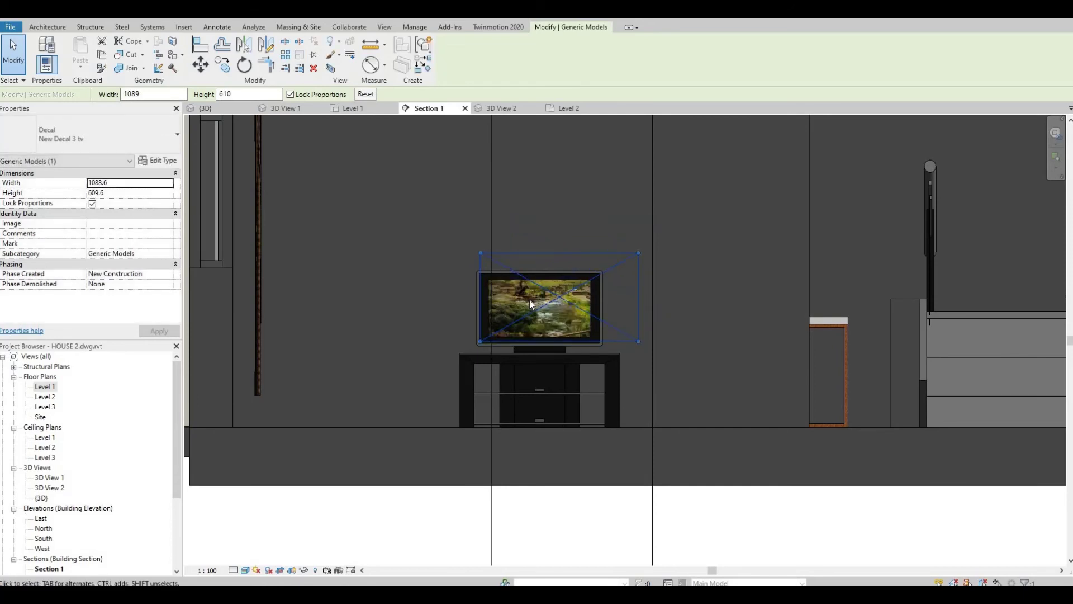
scroll(582, 303, "down", 2)
scroll(591, 295, "down", 1)
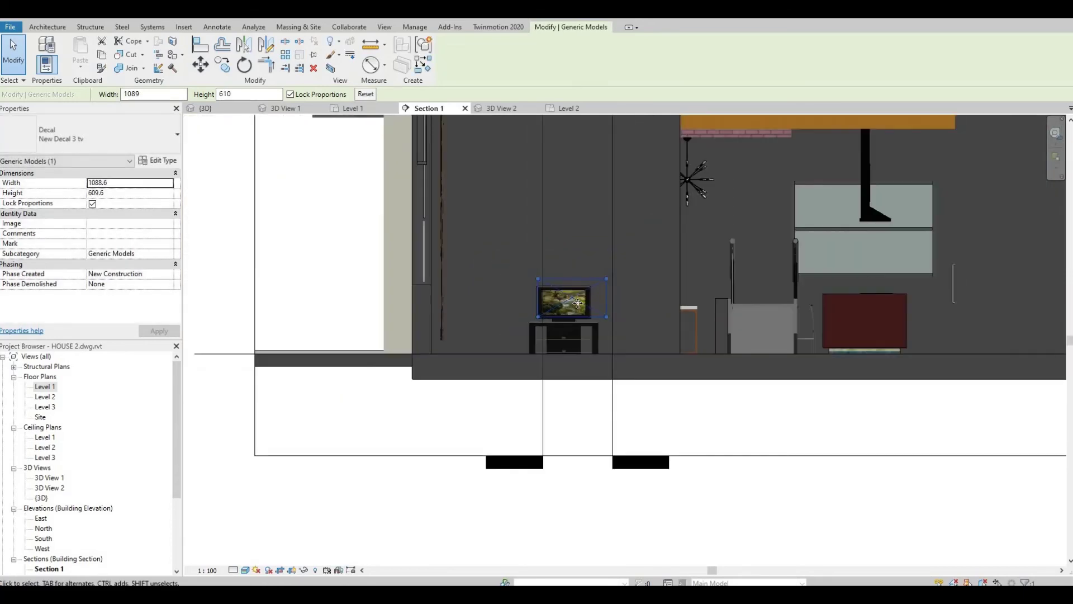
scroll(602, 289, "down", 1)
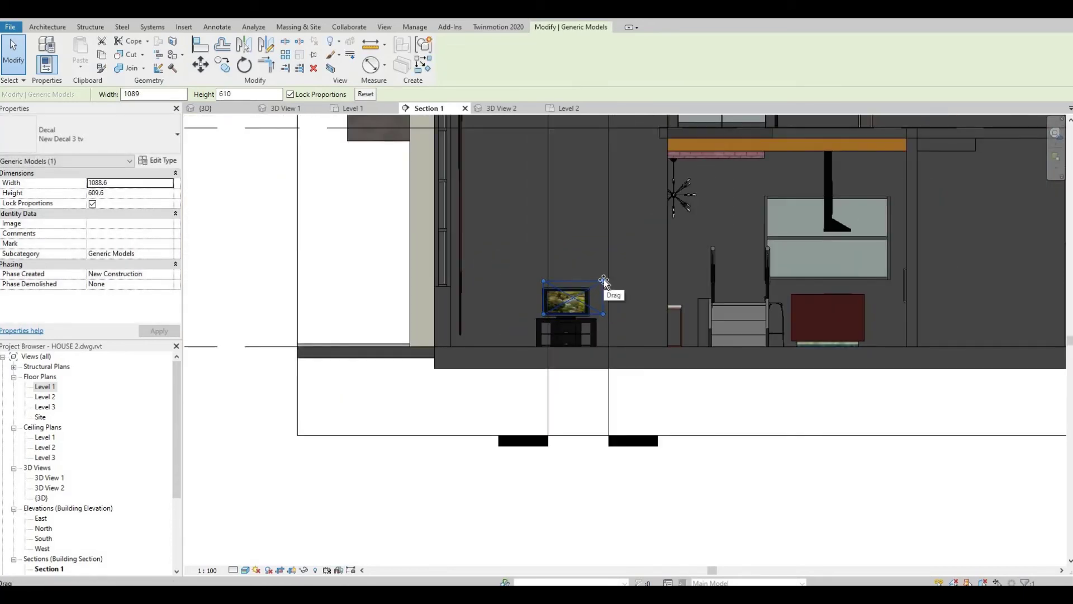
mouse_move(603, 282)
left_mouse_down()
mouse_move(432, 576)
mouse_move(412, 551)
left_mouse_up()
scroll(436, 514, "down", 2)
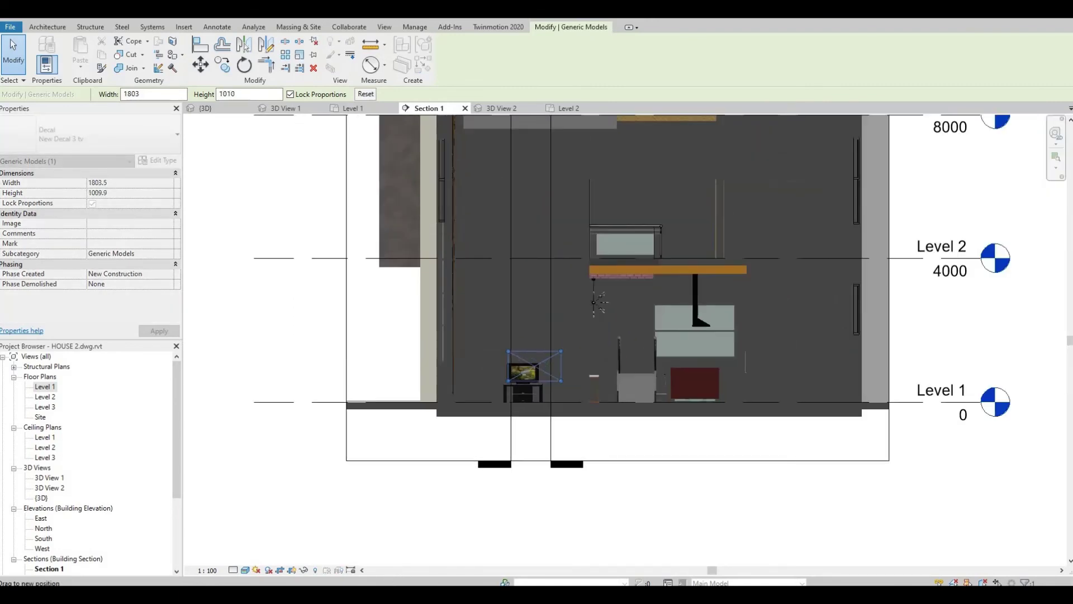
left_click_drag(562, 351, 538, 363)
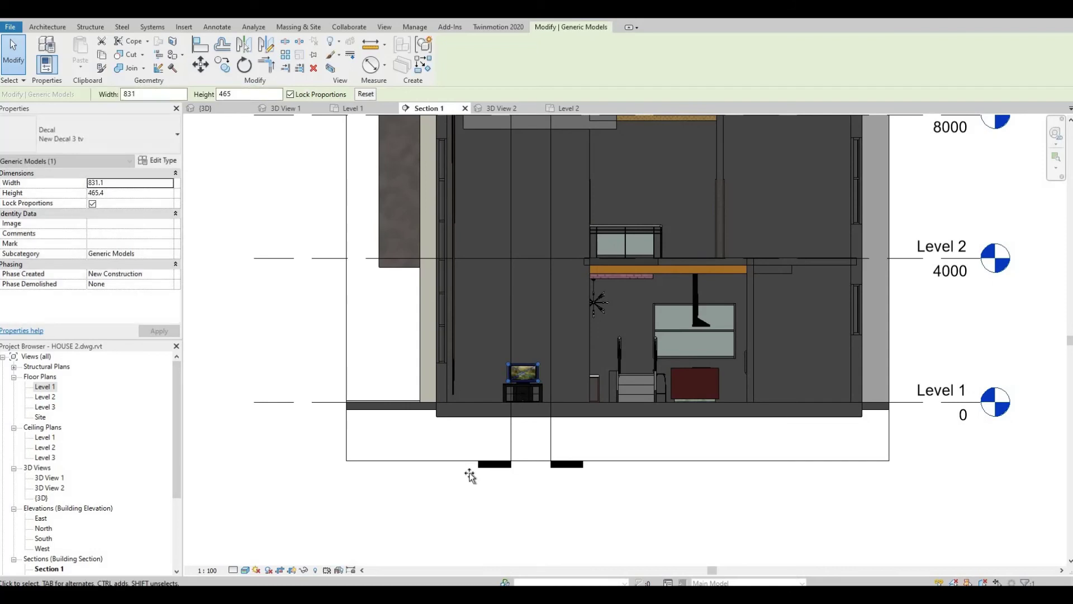
scroll(519, 377, "up", 2)
scroll(553, 356, "up", 2)
scroll(558, 357, "up", 2)
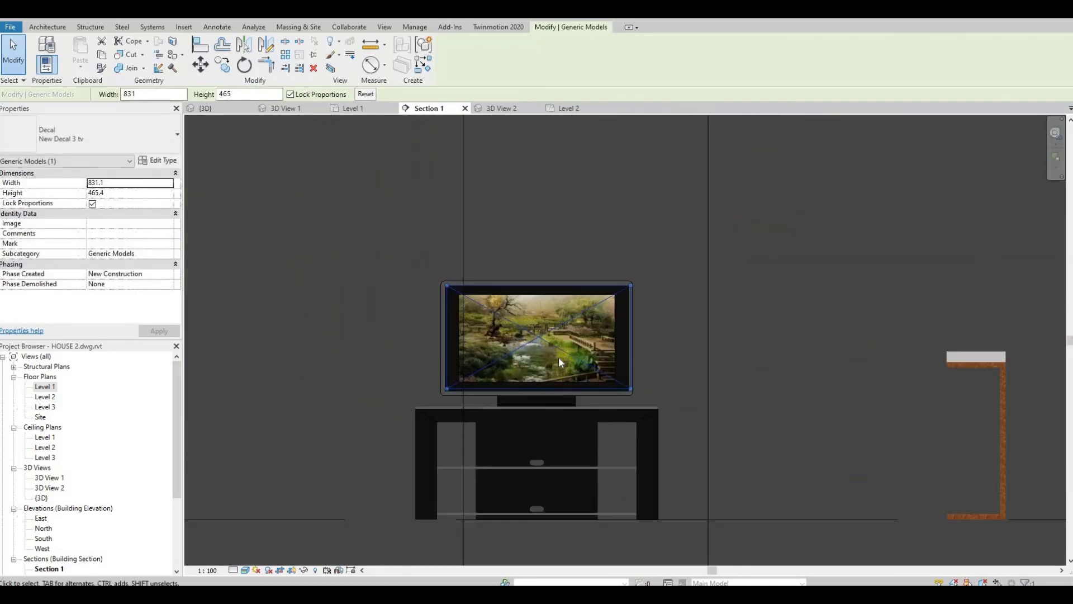
scroll(558, 356, "up", 1)
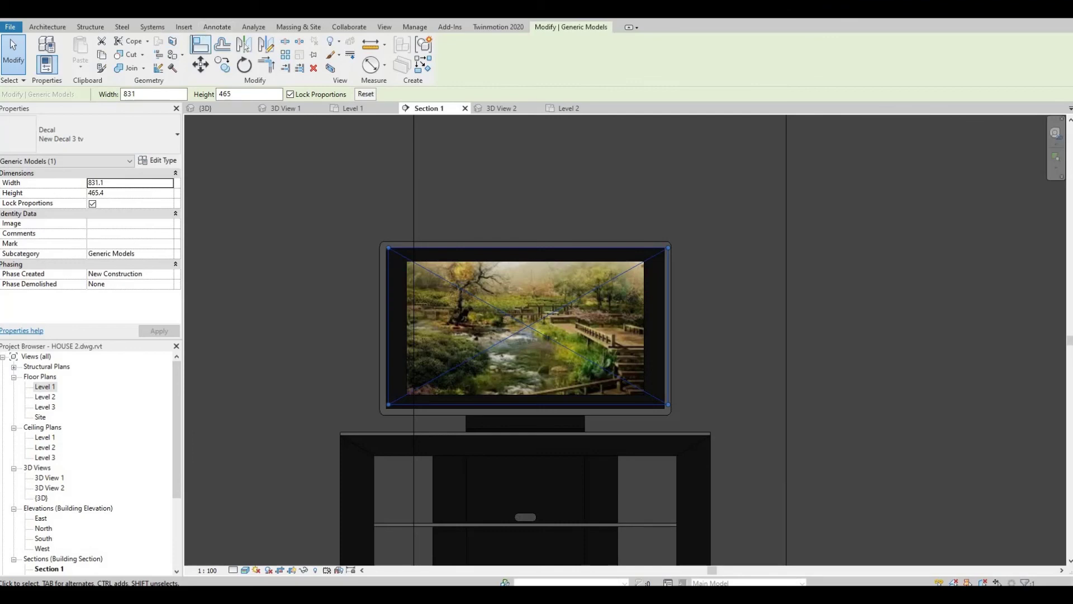
double_click(49, 487)
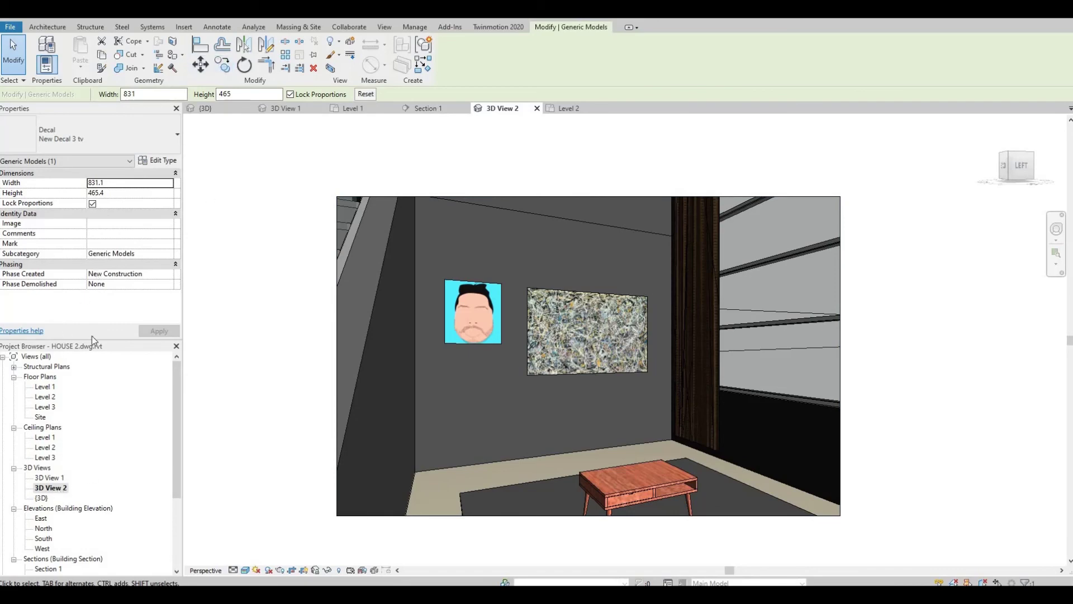
left_click(353, 109)
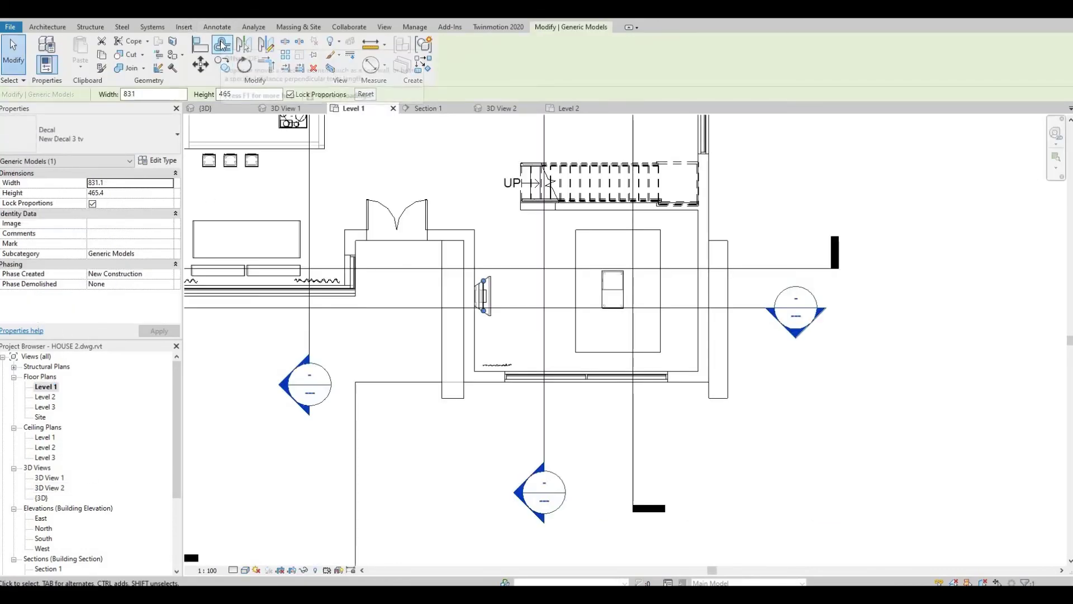
double_click(50, 488)
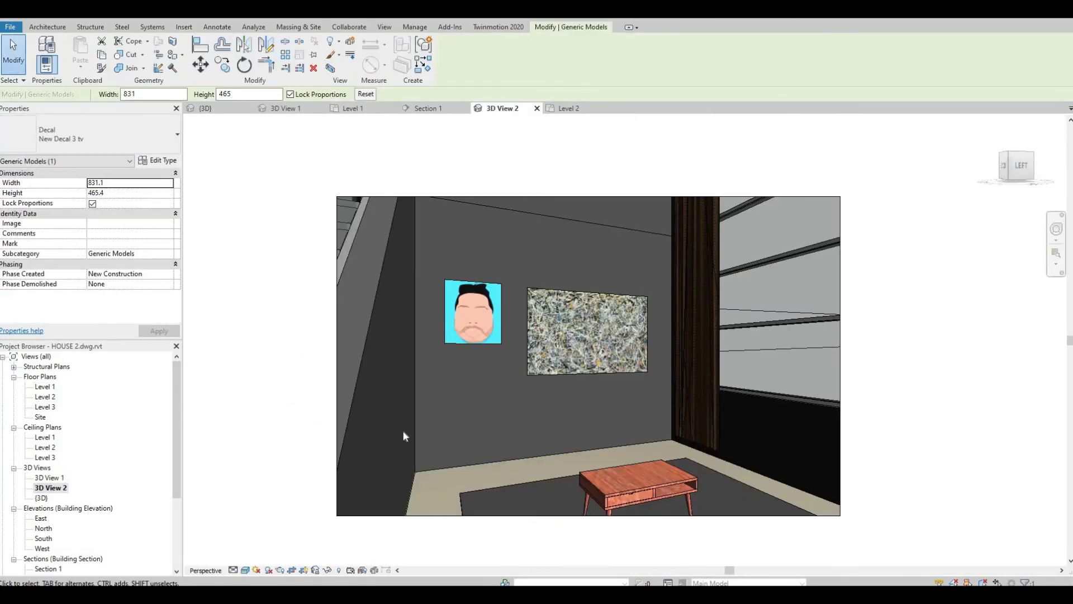